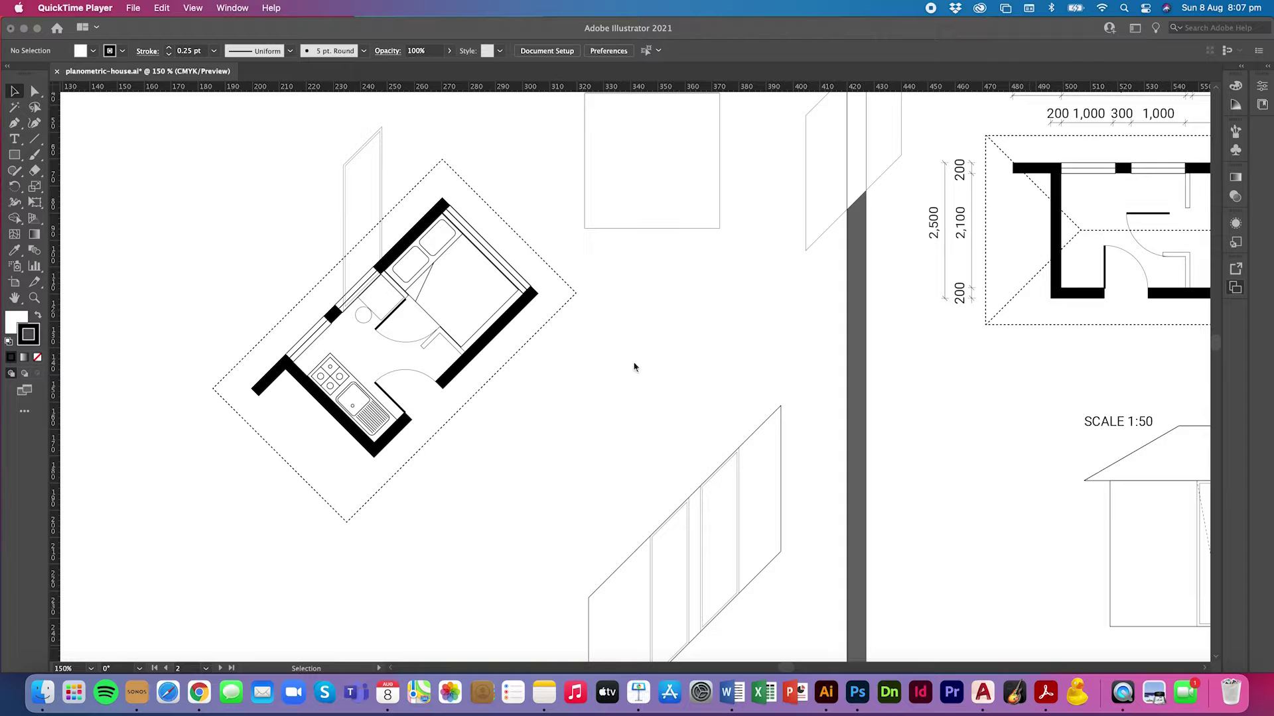
Step: Show the Actions panel beside the floor plan and inspect the Iso left action's steps
click(232, 8)
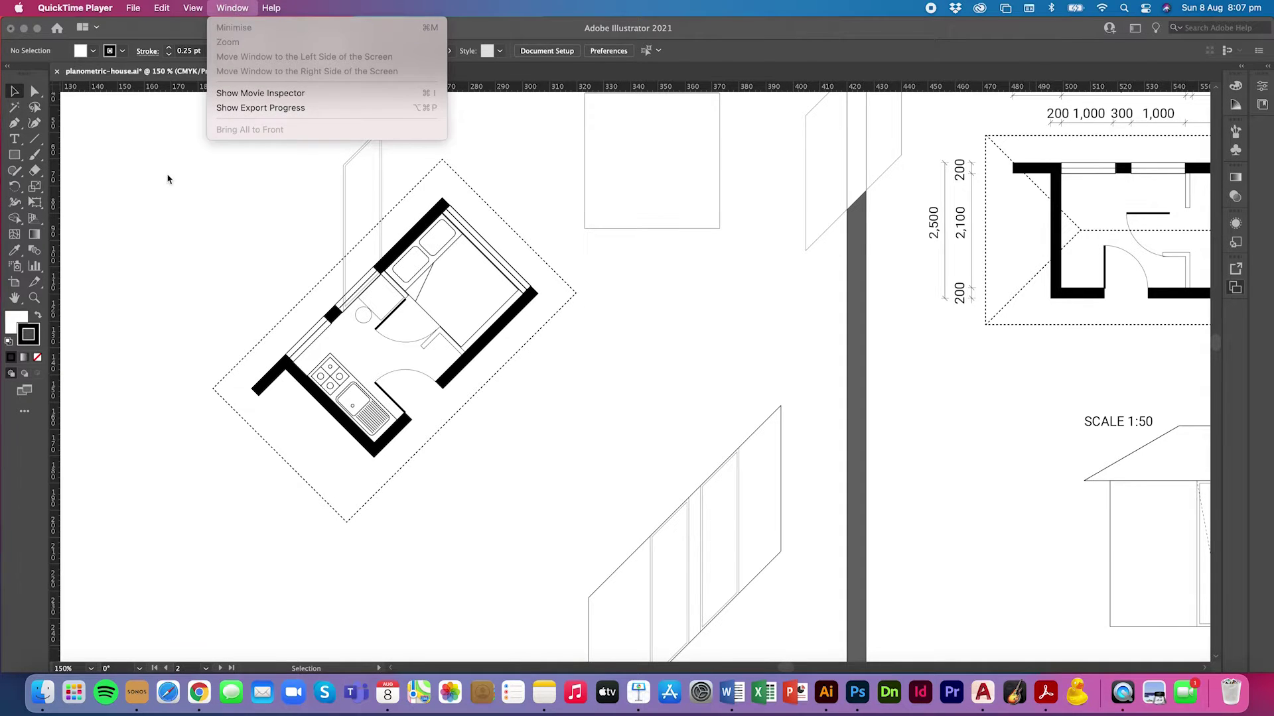
click(168, 179)
click(351, 8)
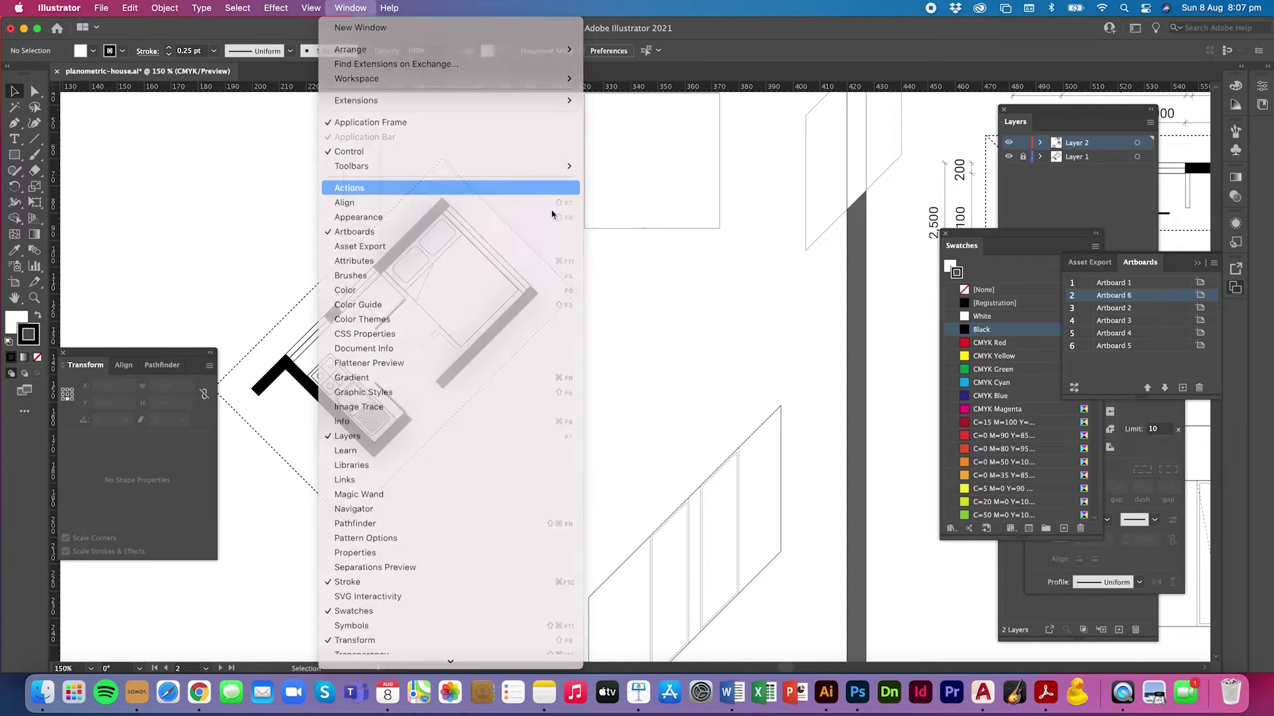
click(550, 188)
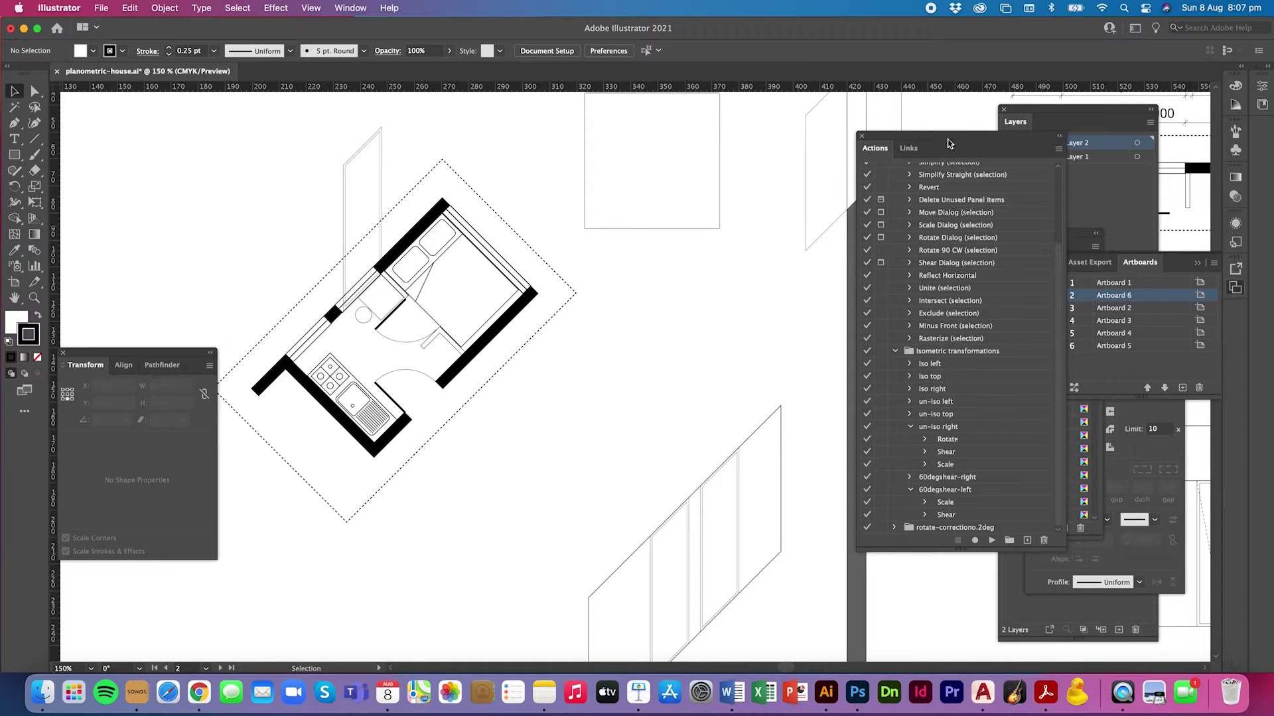
drag(948, 144, 795, 122)
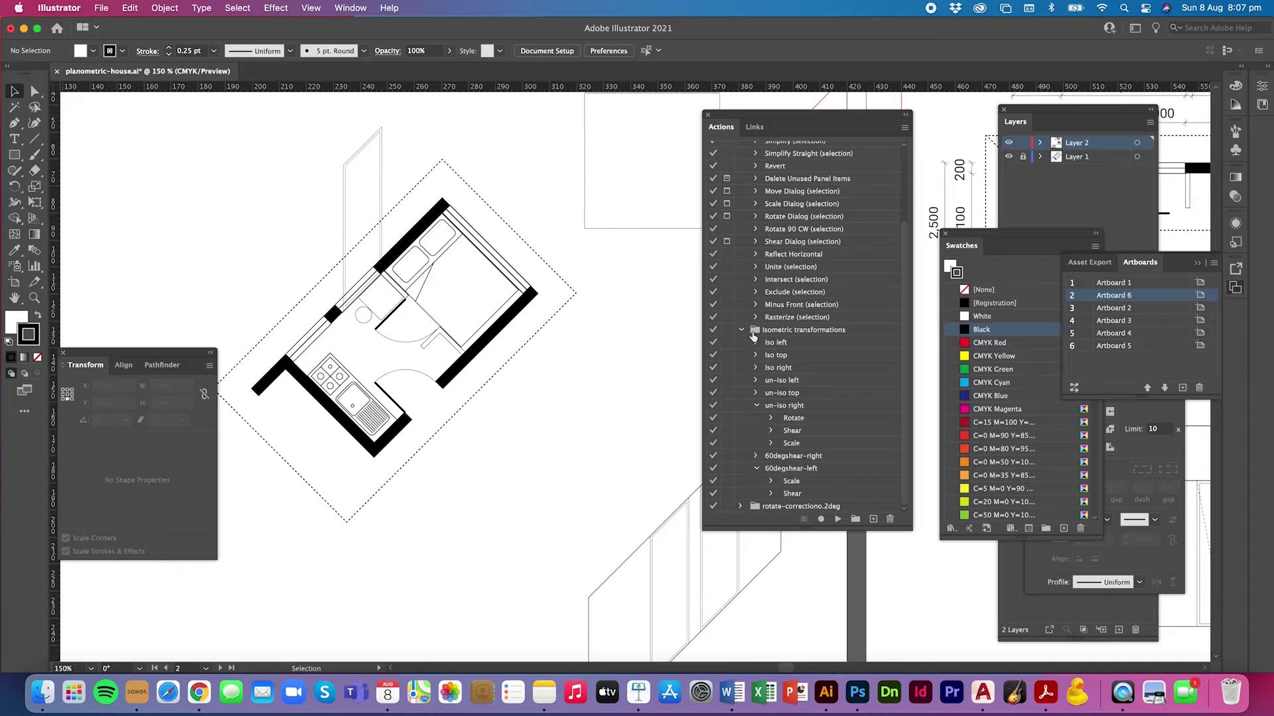
click(760, 343)
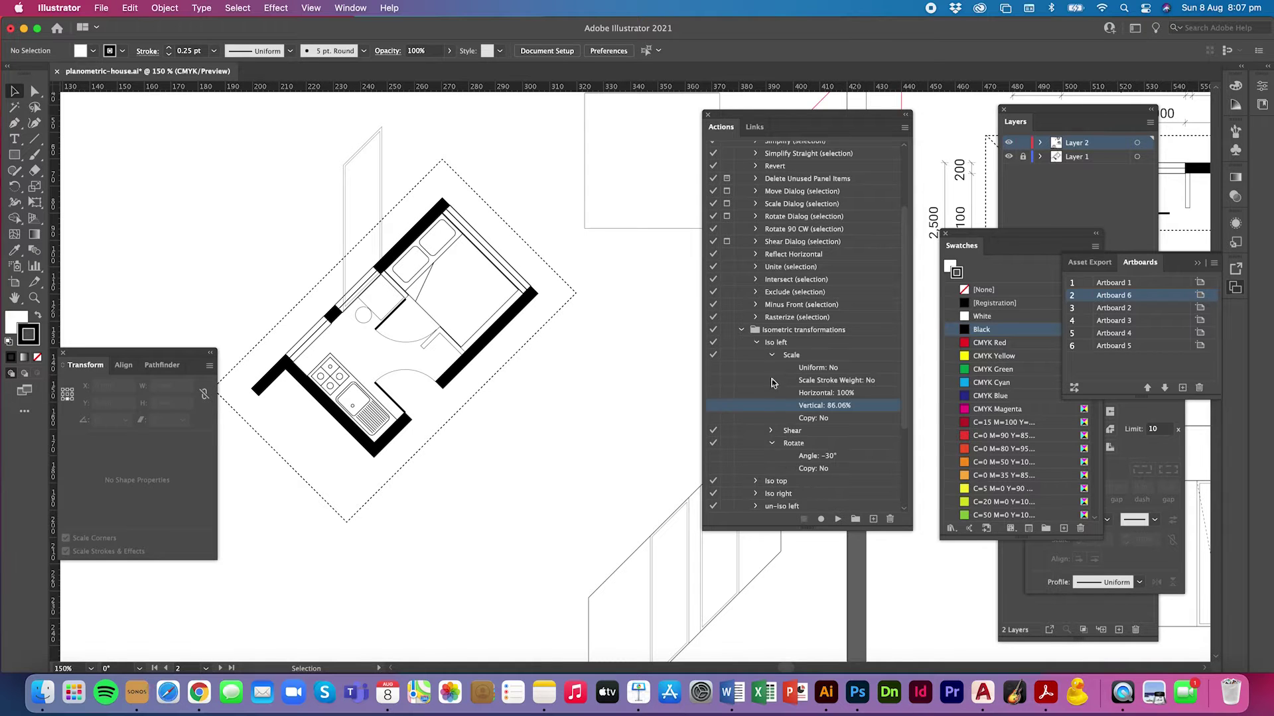
click(757, 342)
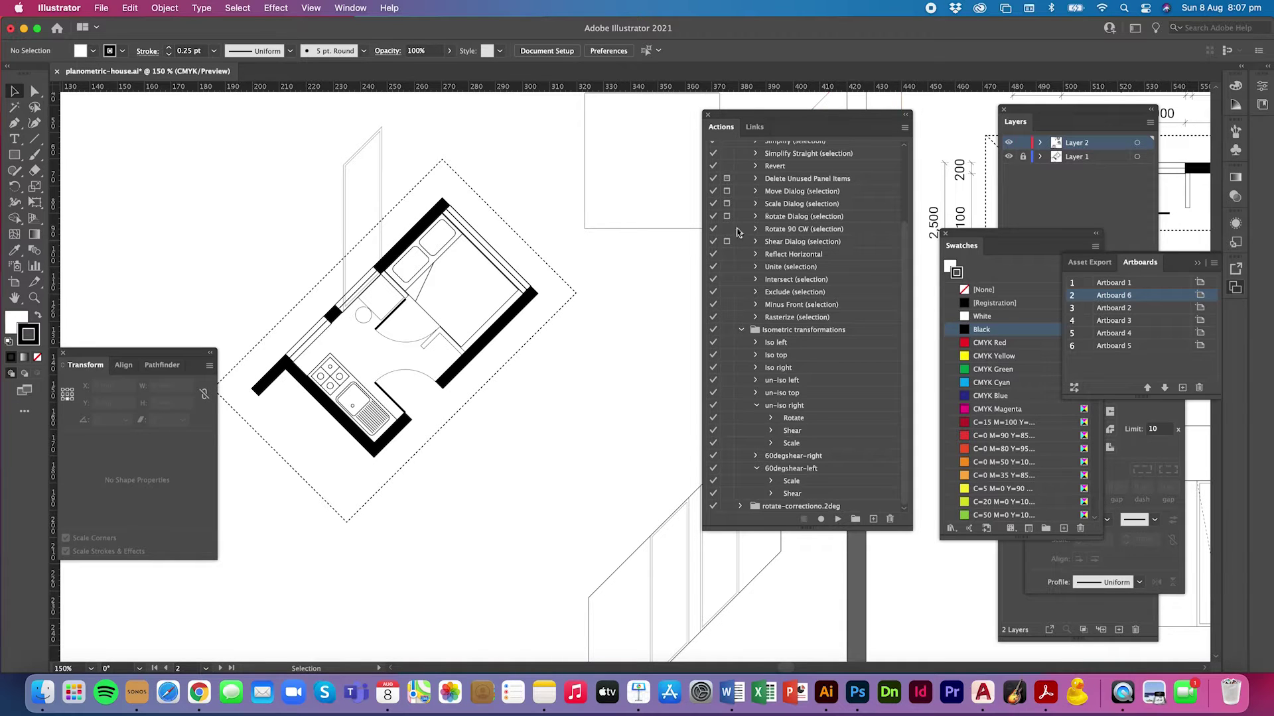
drag(806, 130, 841, 180)
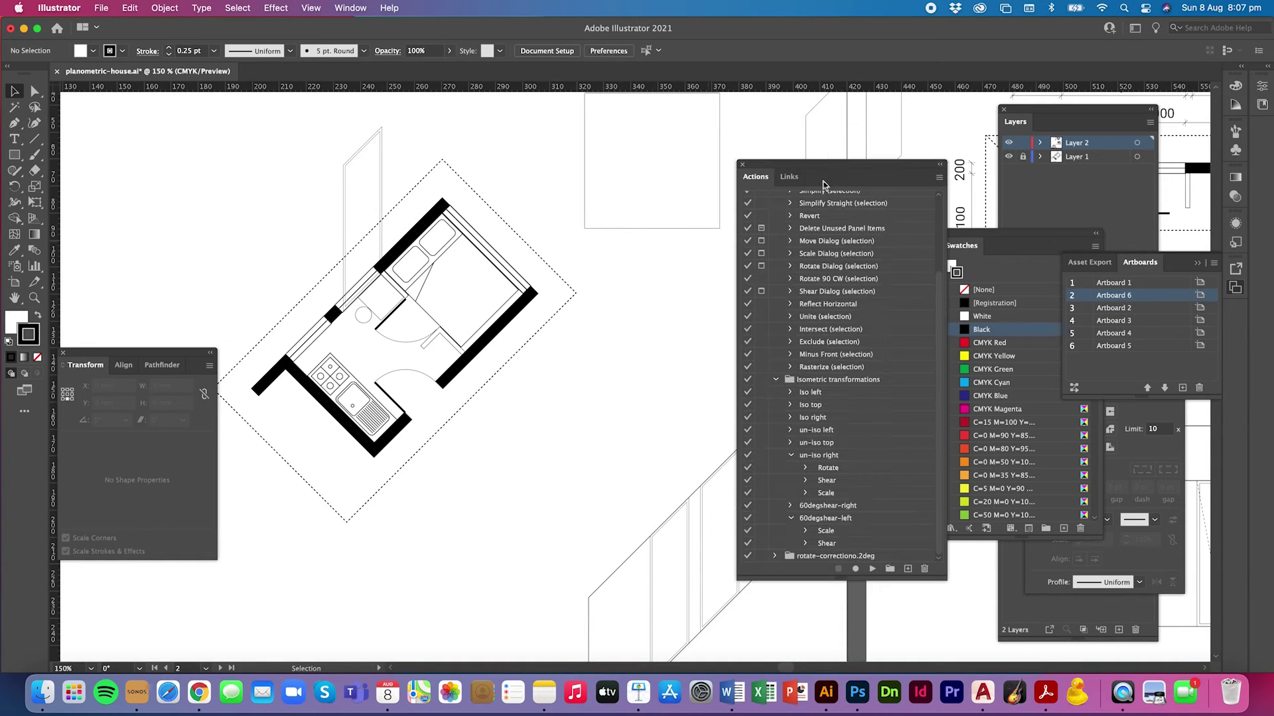
Step: Create a new action set named 'Planometric transformations'
click(939, 178)
click(964, 195)
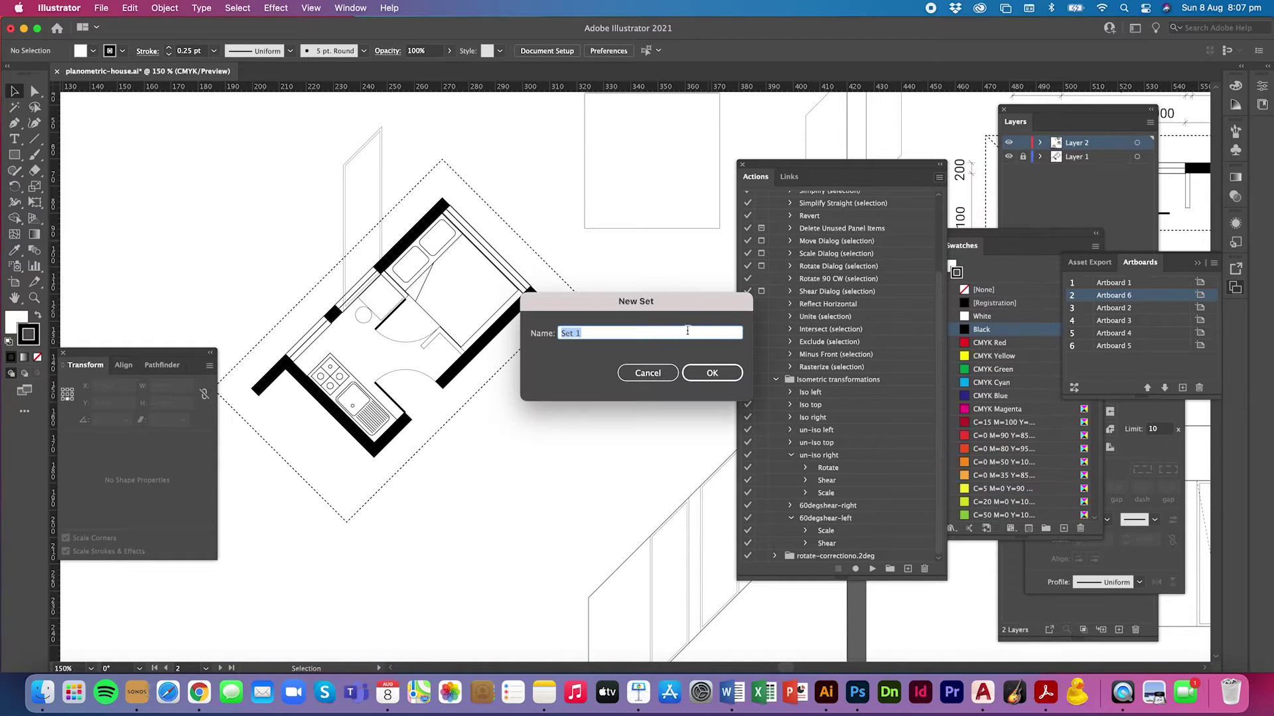
text(Planometric)
click(709, 376)
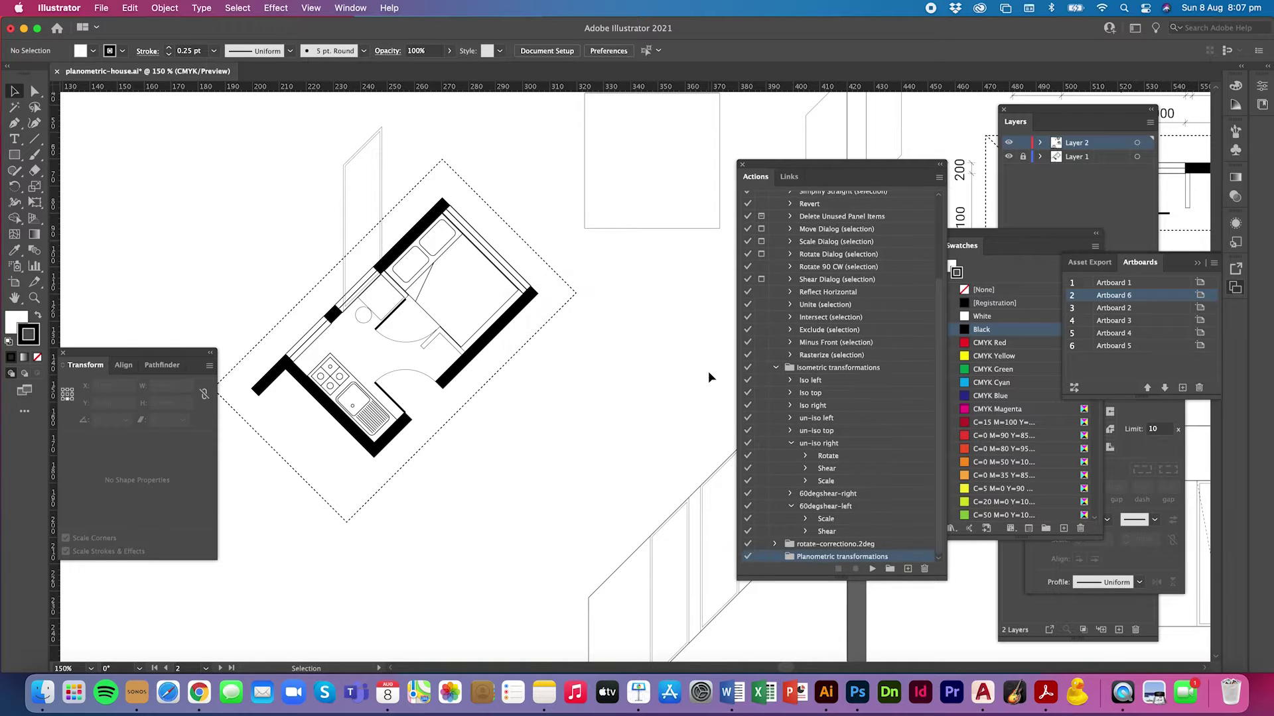
Step: Add a new action named 'Plano right' to the set and start recording
click(939, 177)
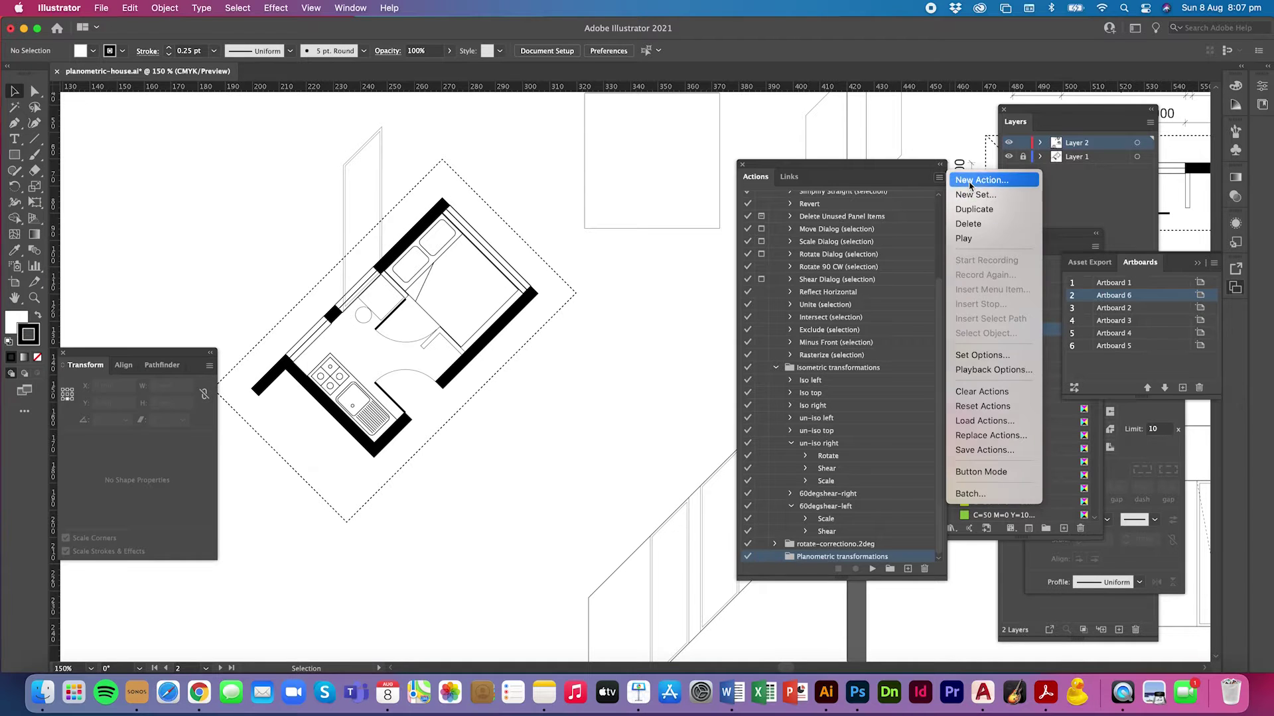
click(969, 181)
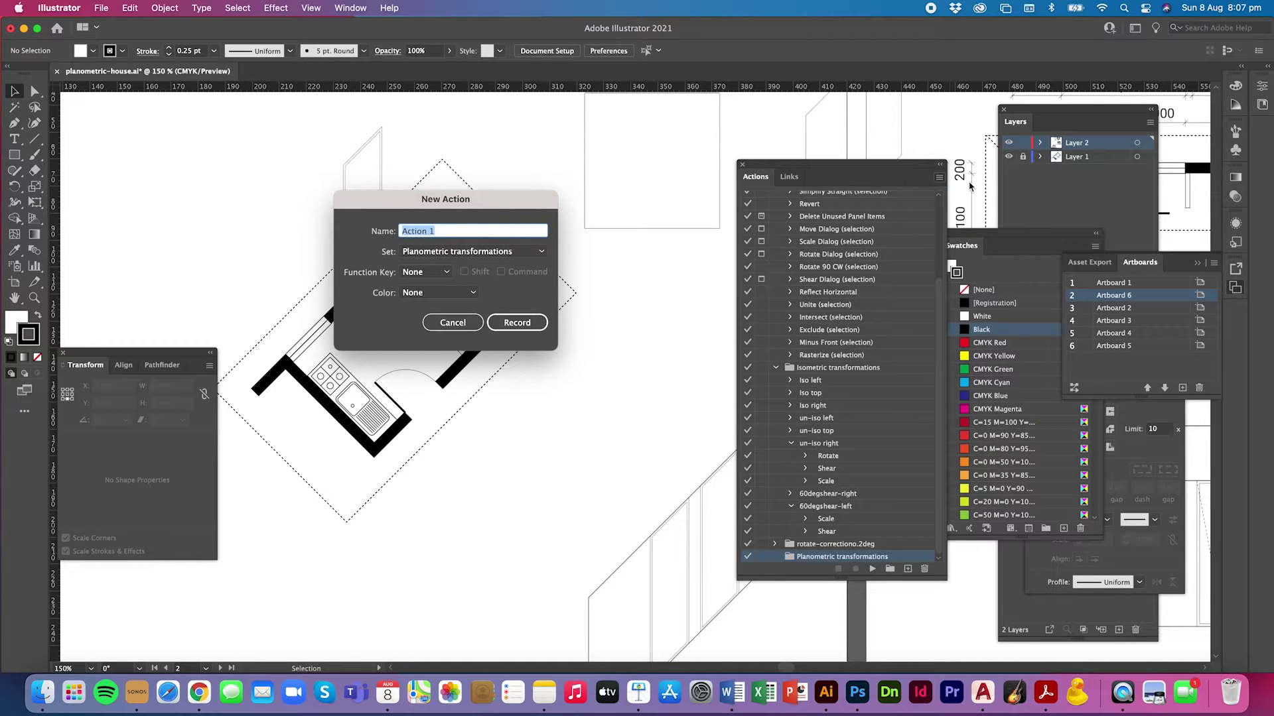
text(Plano right)
click(518, 323)
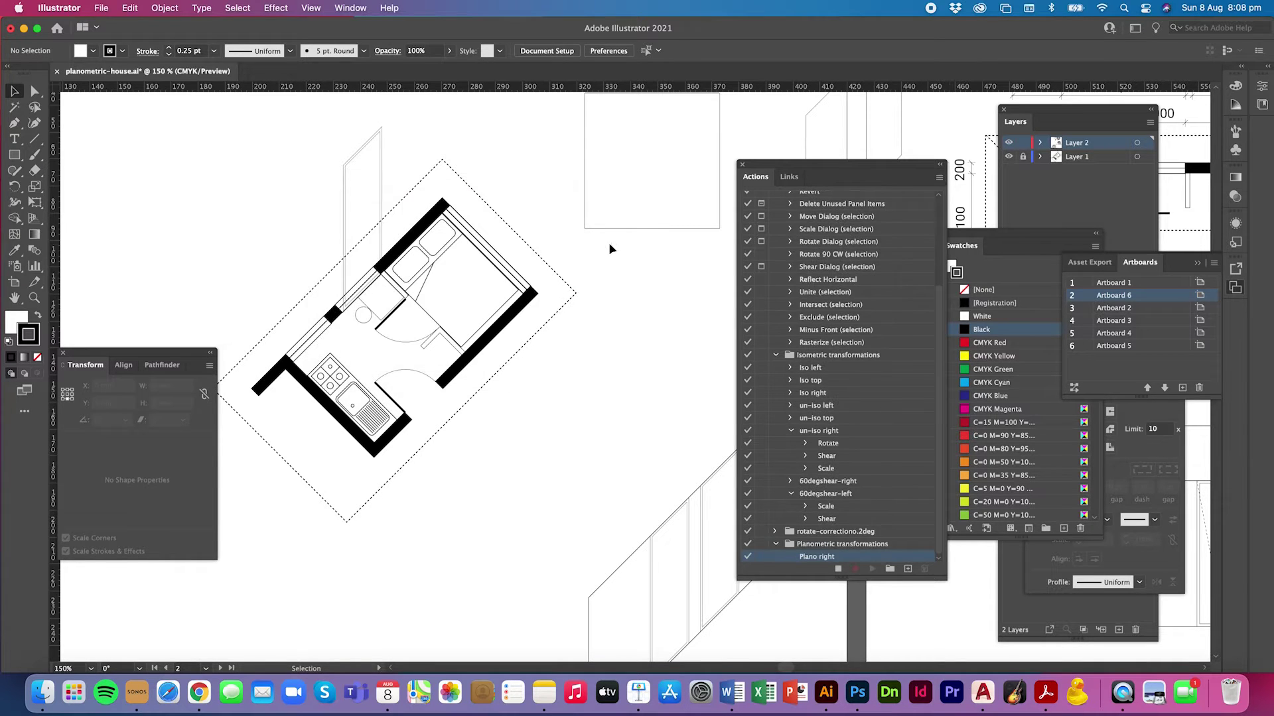
Step: Move the square and scale it 70.7% horizontally to 35.35 mm wide
drag(618, 234, 593, 356)
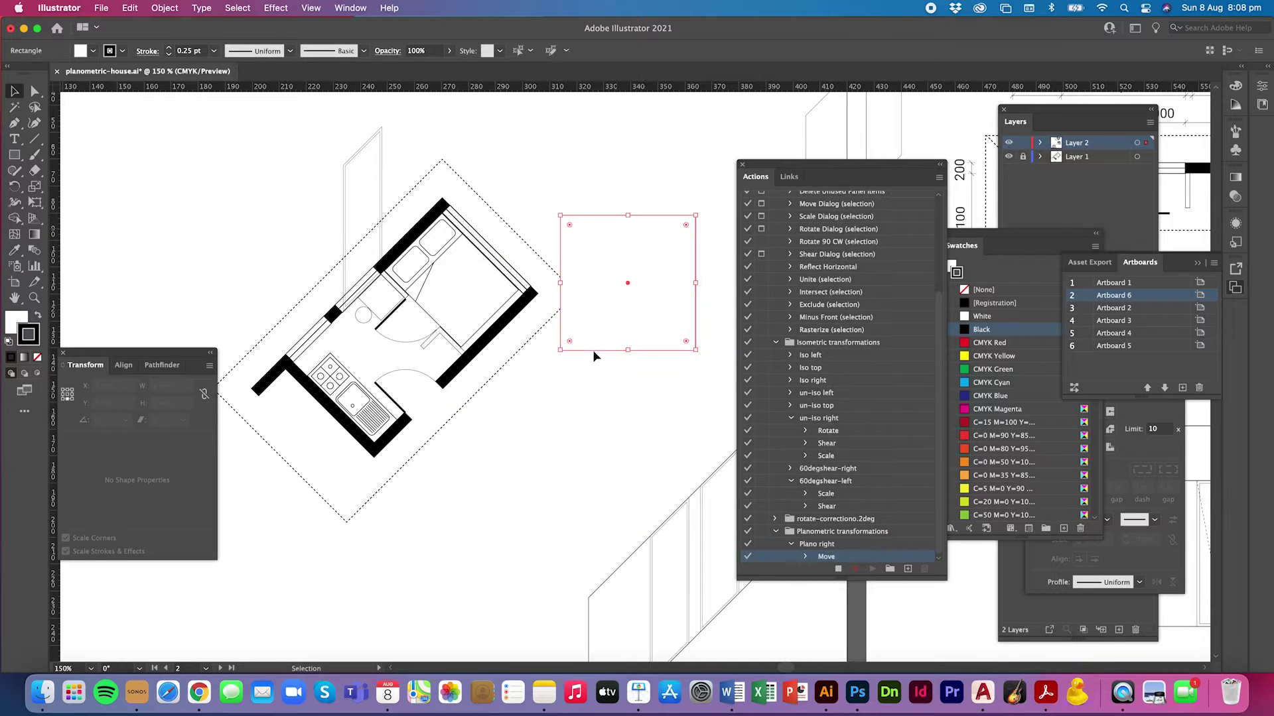
click(171, 9)
mouse_move(171, 27)
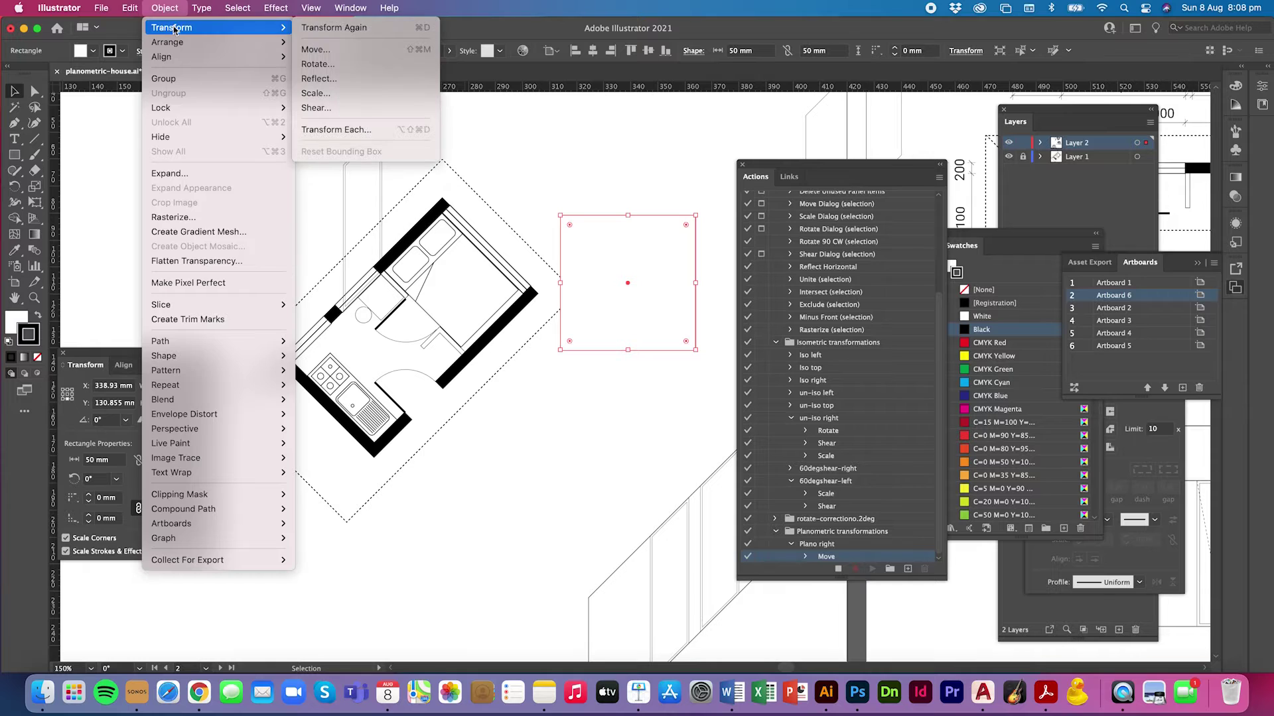
click(325, 93)
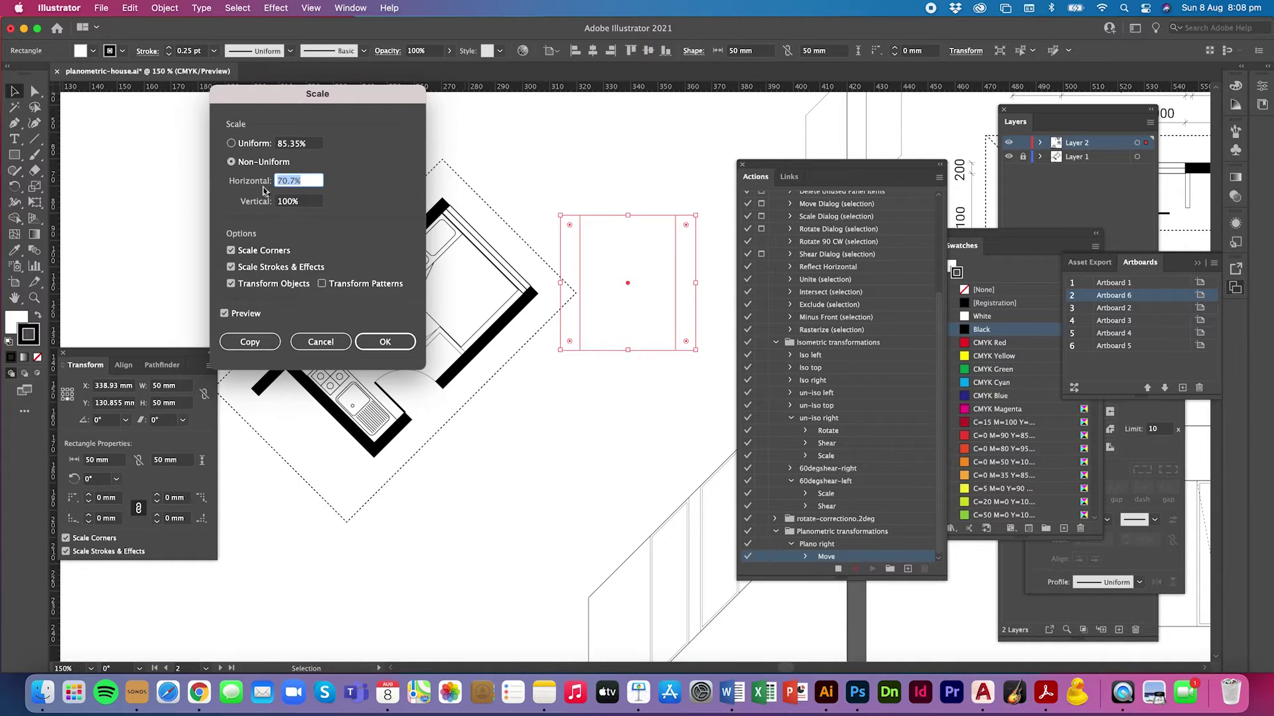
click(376, 351)
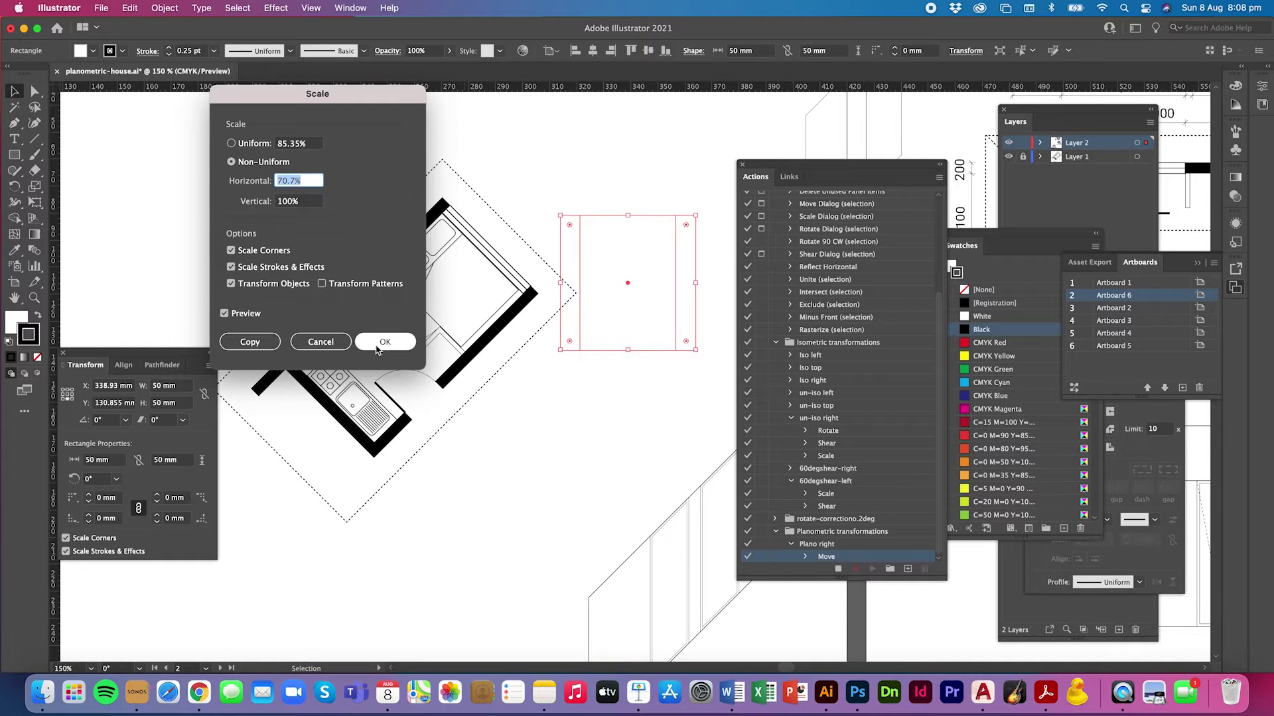
click(376, 350)
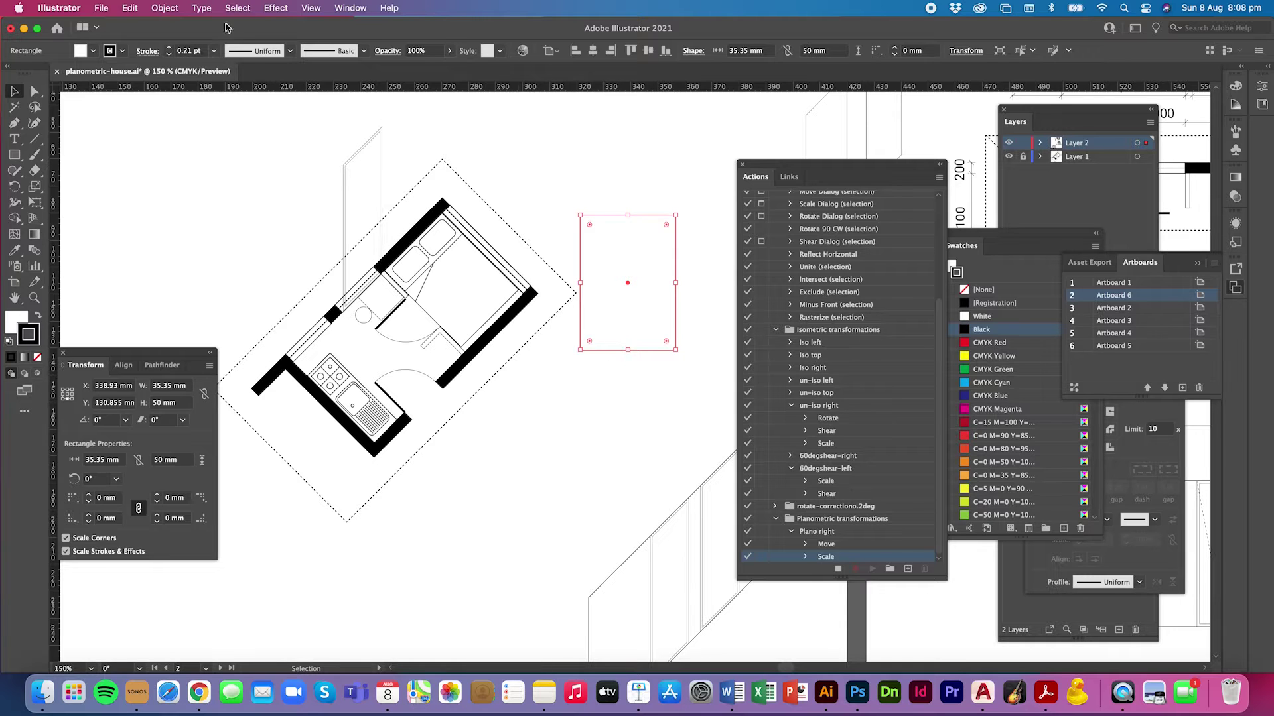
Step: Shear the rectangle −45° vertically, then stop recording Plano right
click(164, 8)
mouse_move(171, 27)
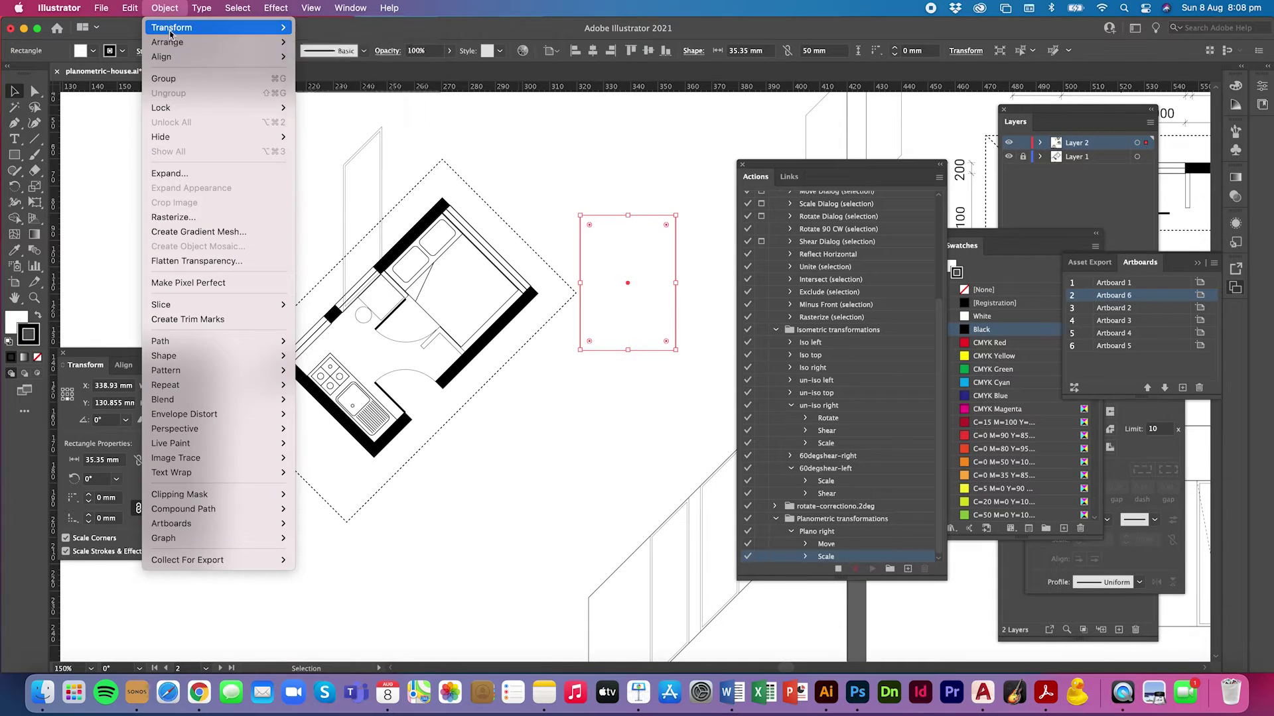
click(315, 107)
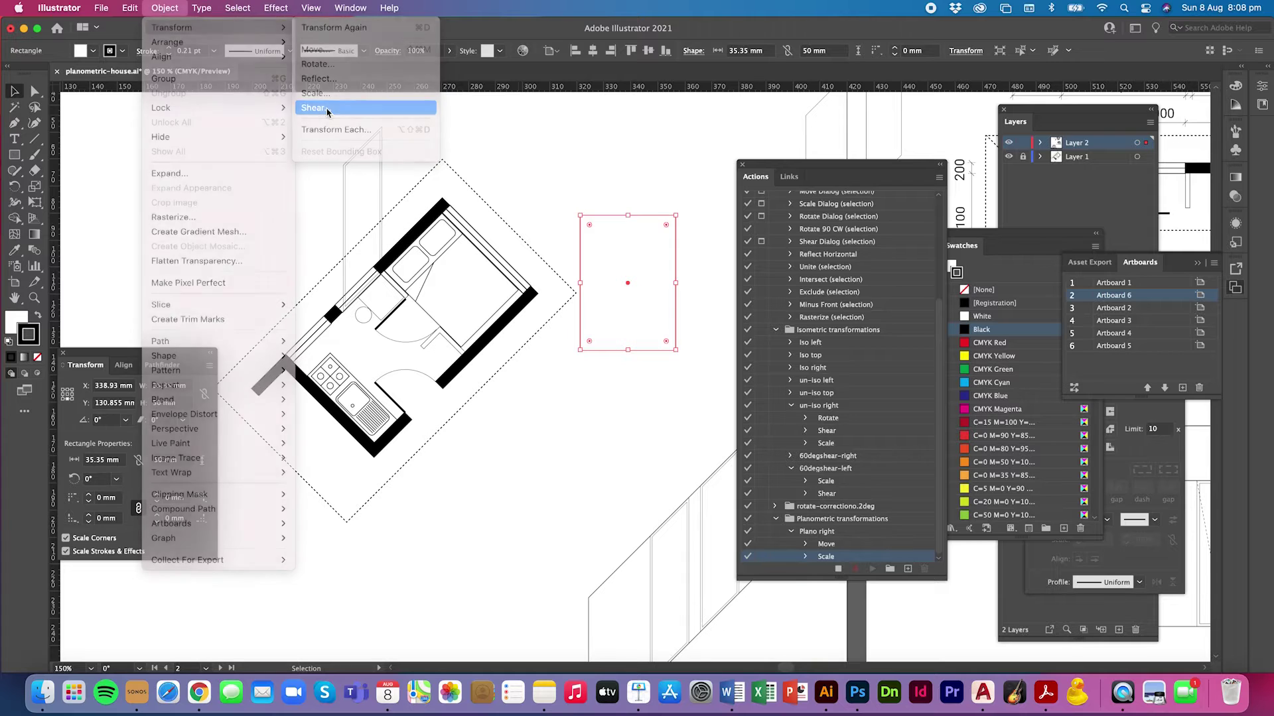
drag(706, 151, 355, 236)
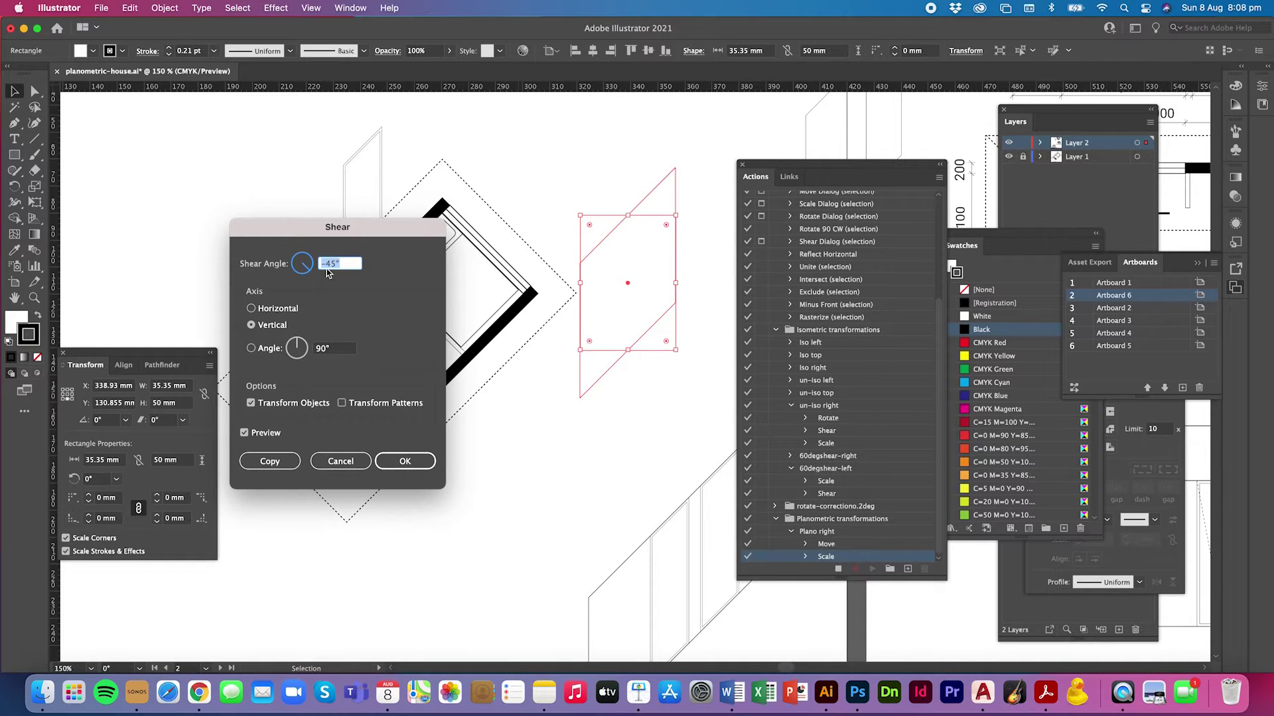
click(403, 462)
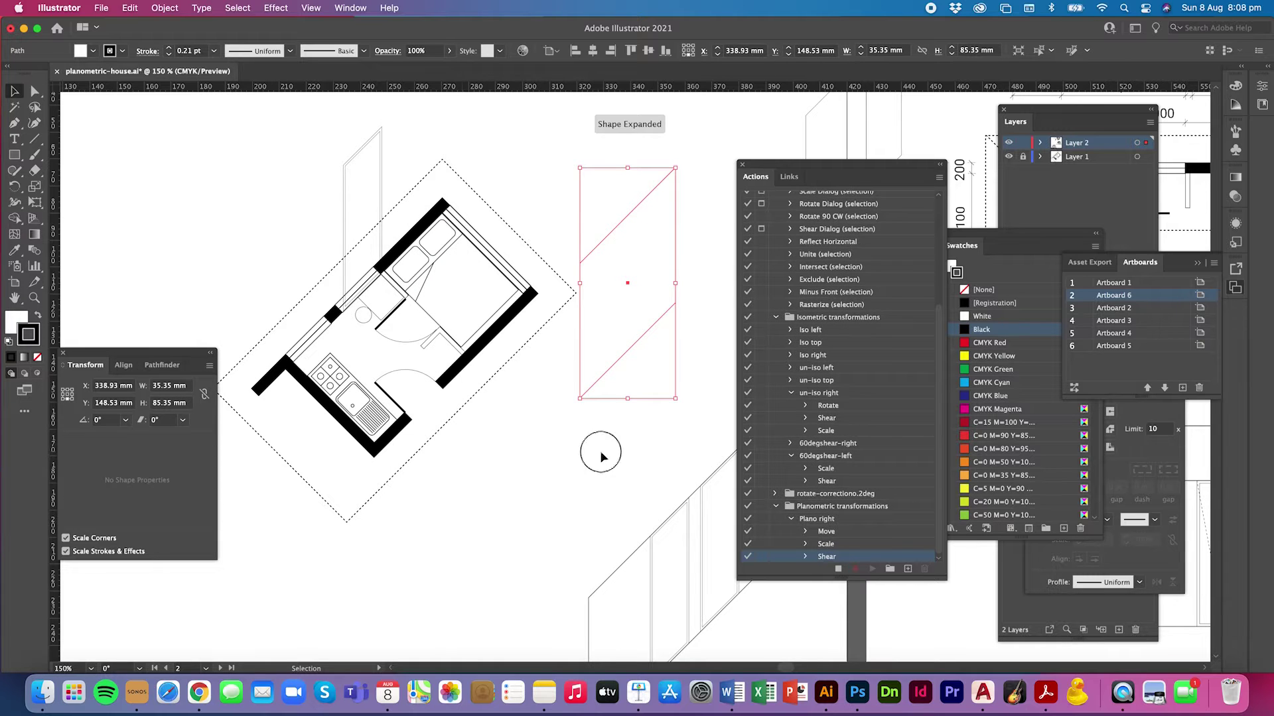
click(602, 453)
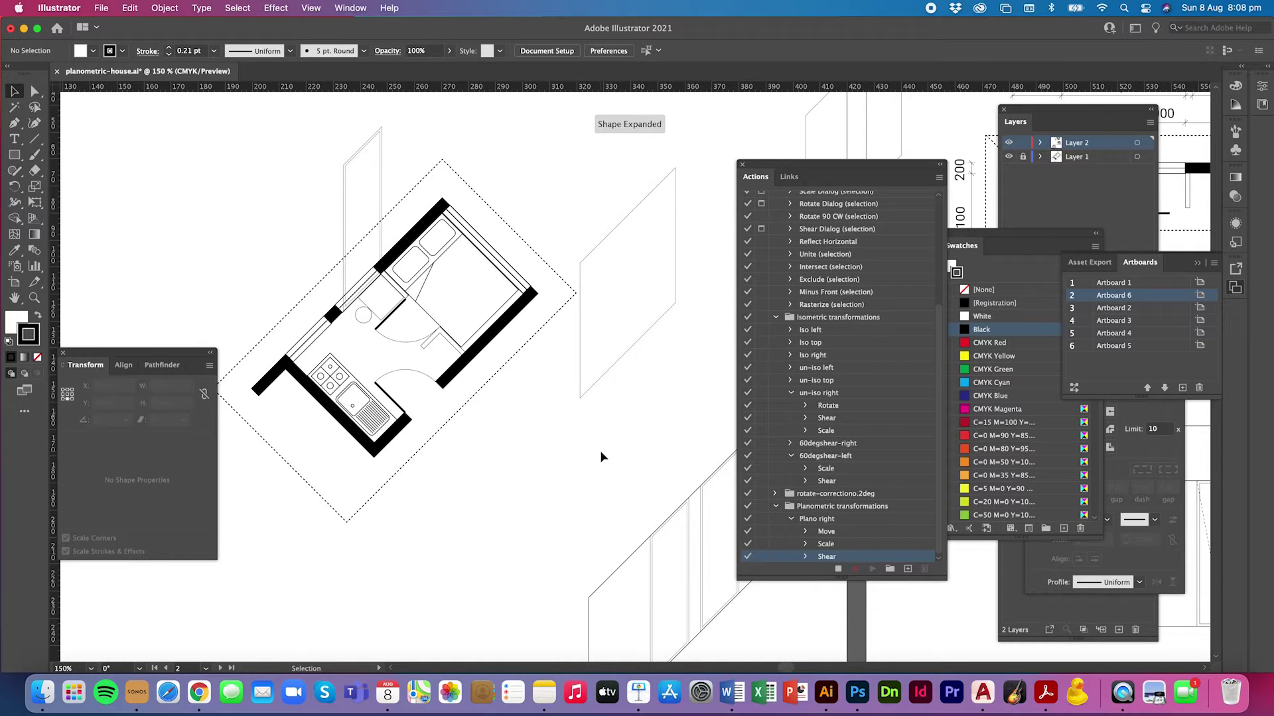
click(838, 569)
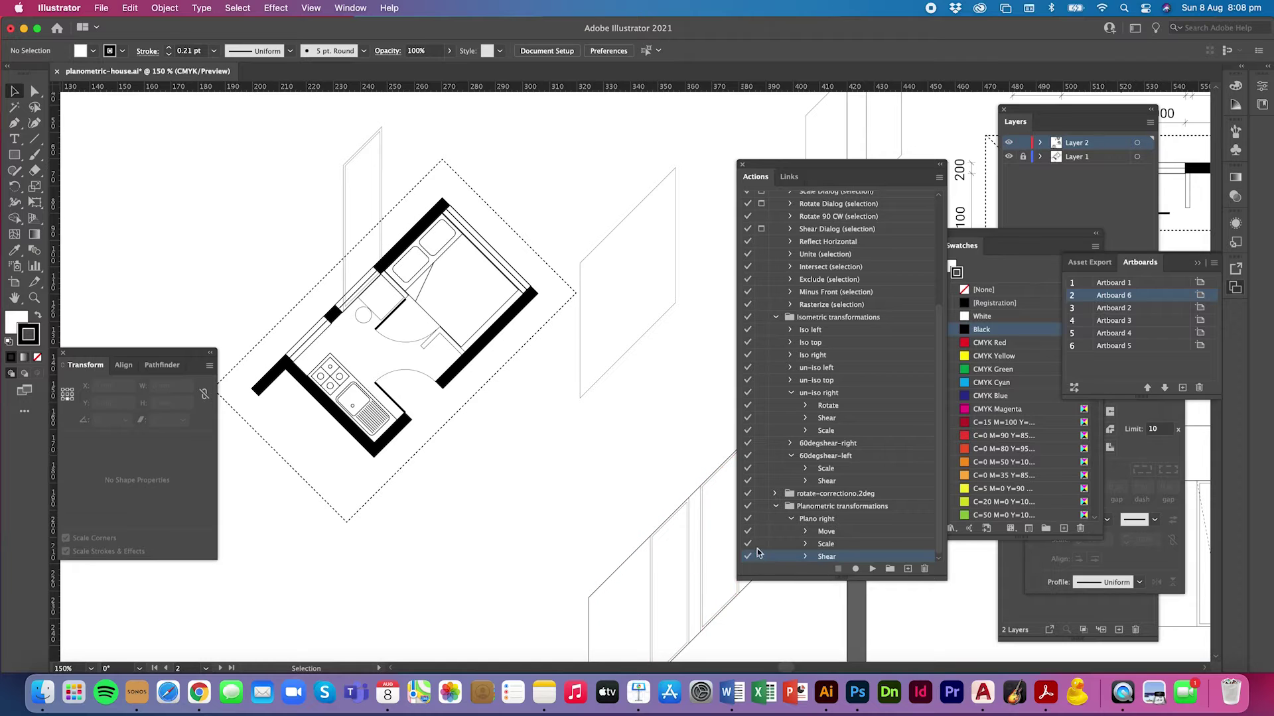
Step: Enlarge the Actions panel and draw a 50 × 50 mm square
click(792, 519)
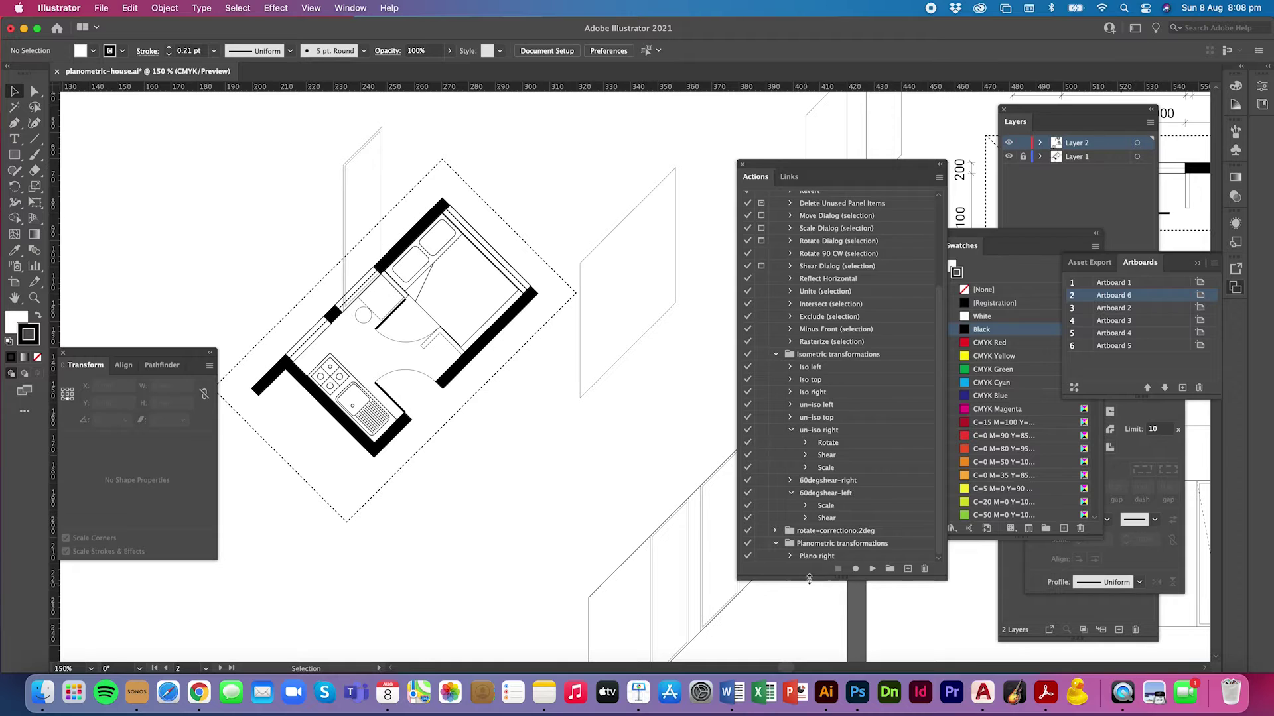
drag(809, 579, 809, 615)
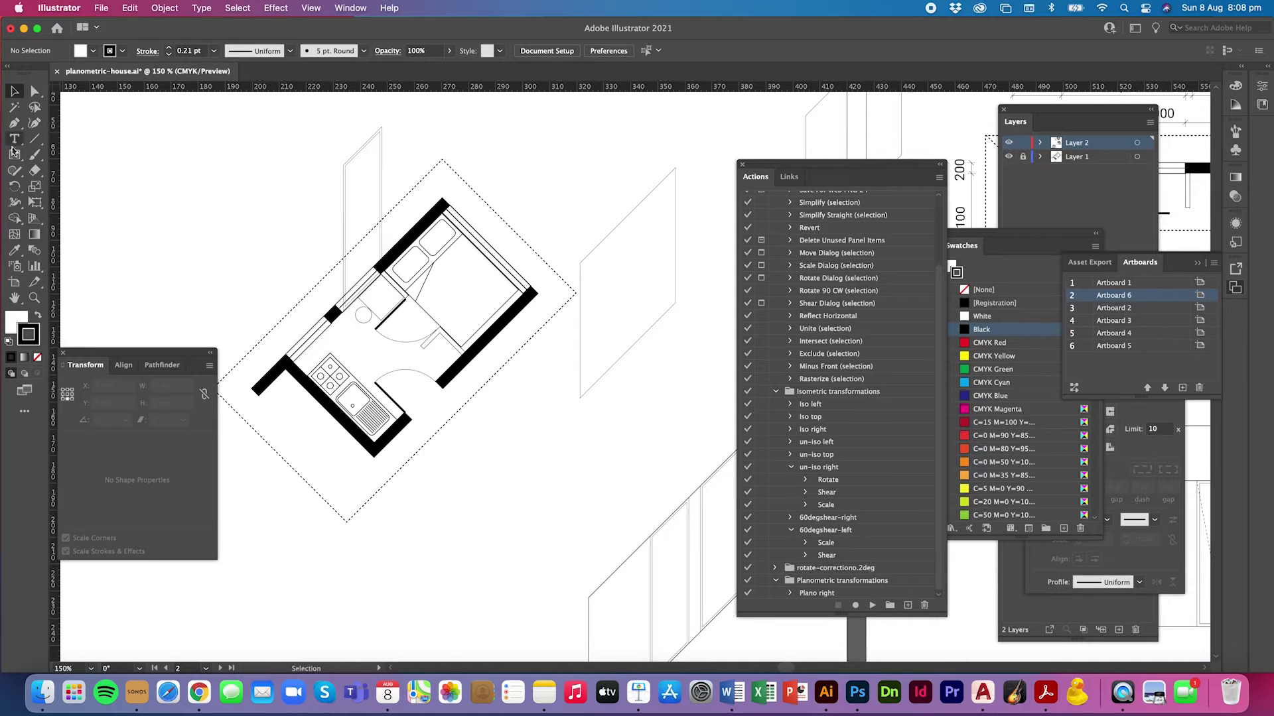
click(14, 154)
click(522, 444)
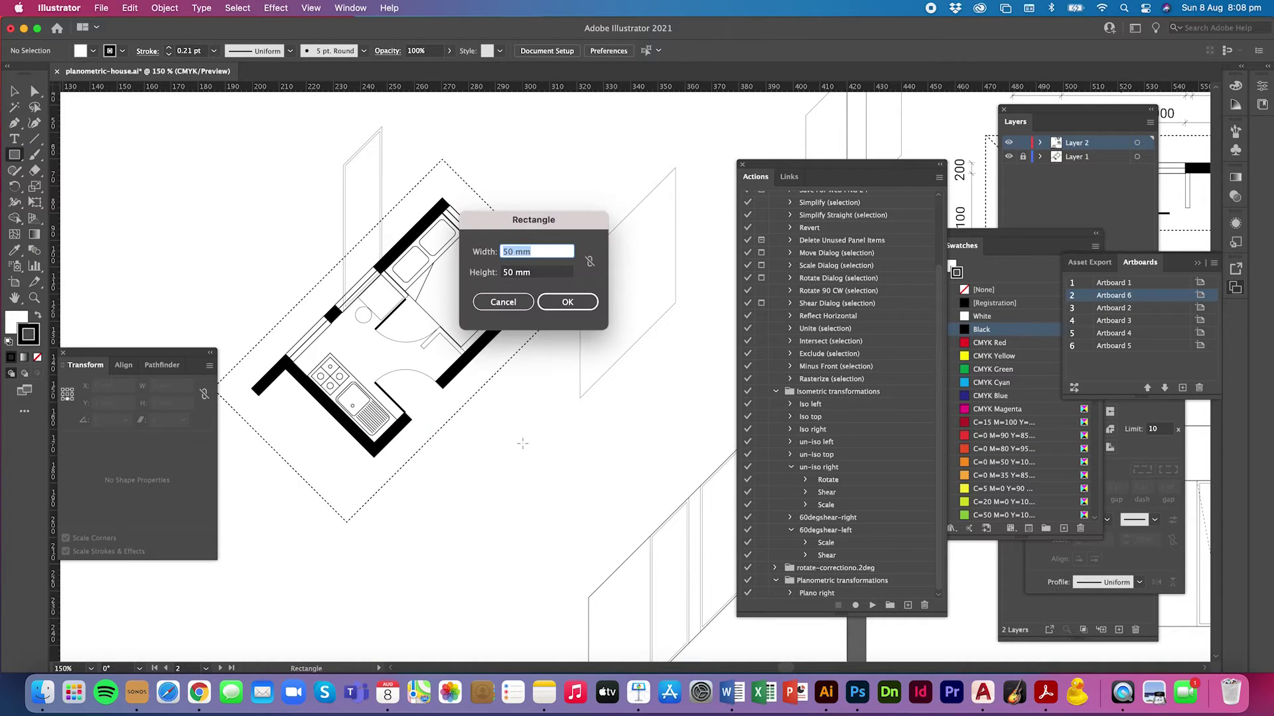
key(Return)
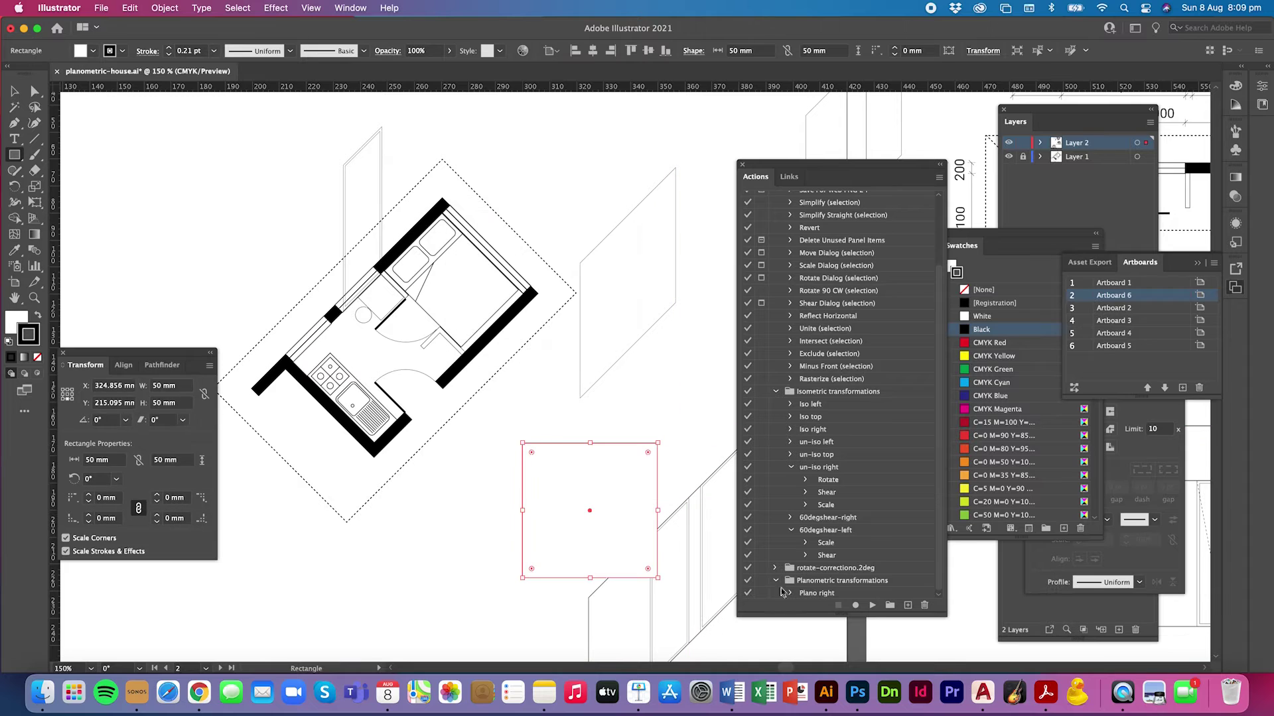
Step: Play Plano right on the square and move the sheared result higher
click(822, 594)
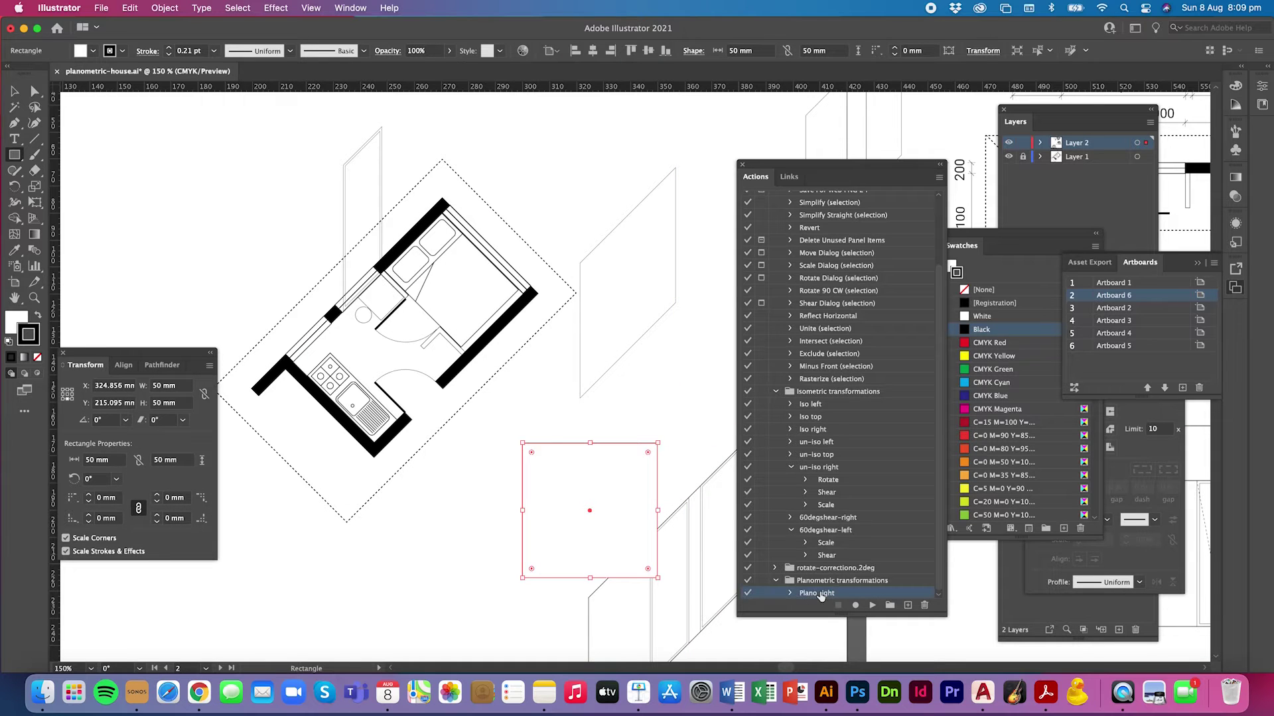
click(872, 605)
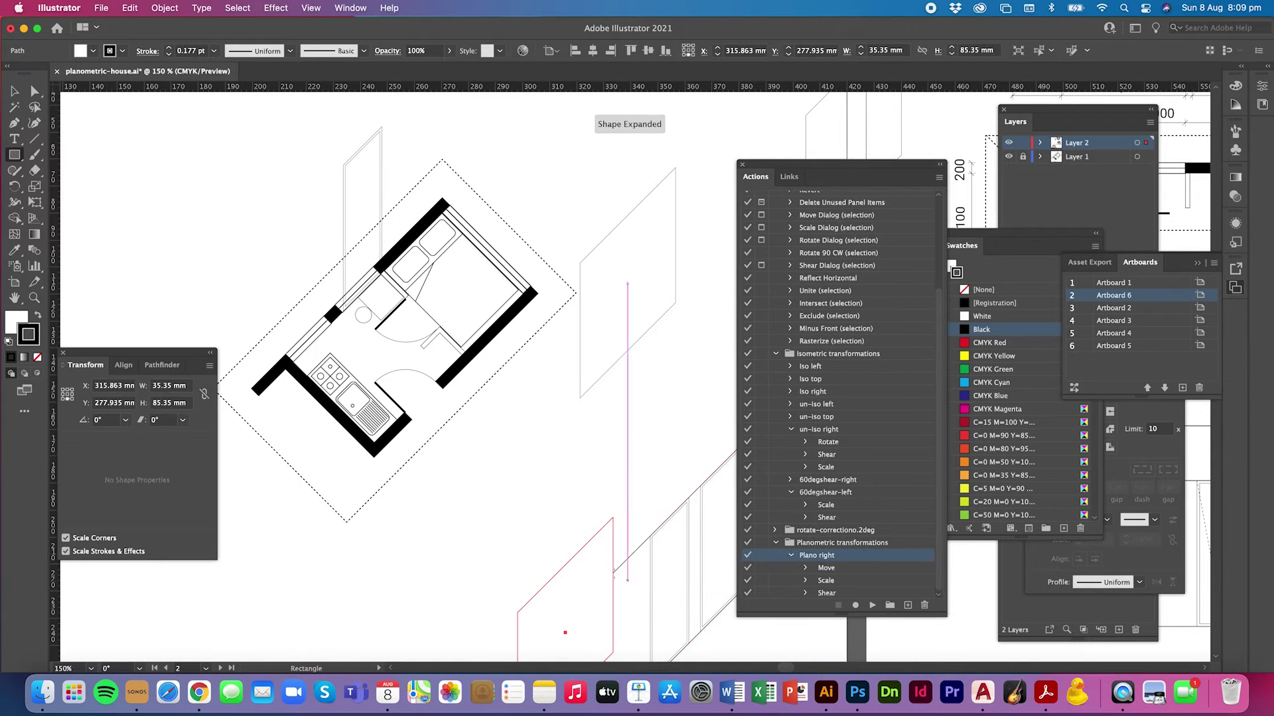
click(14, 91)
drag(567, 552, 570, 416)
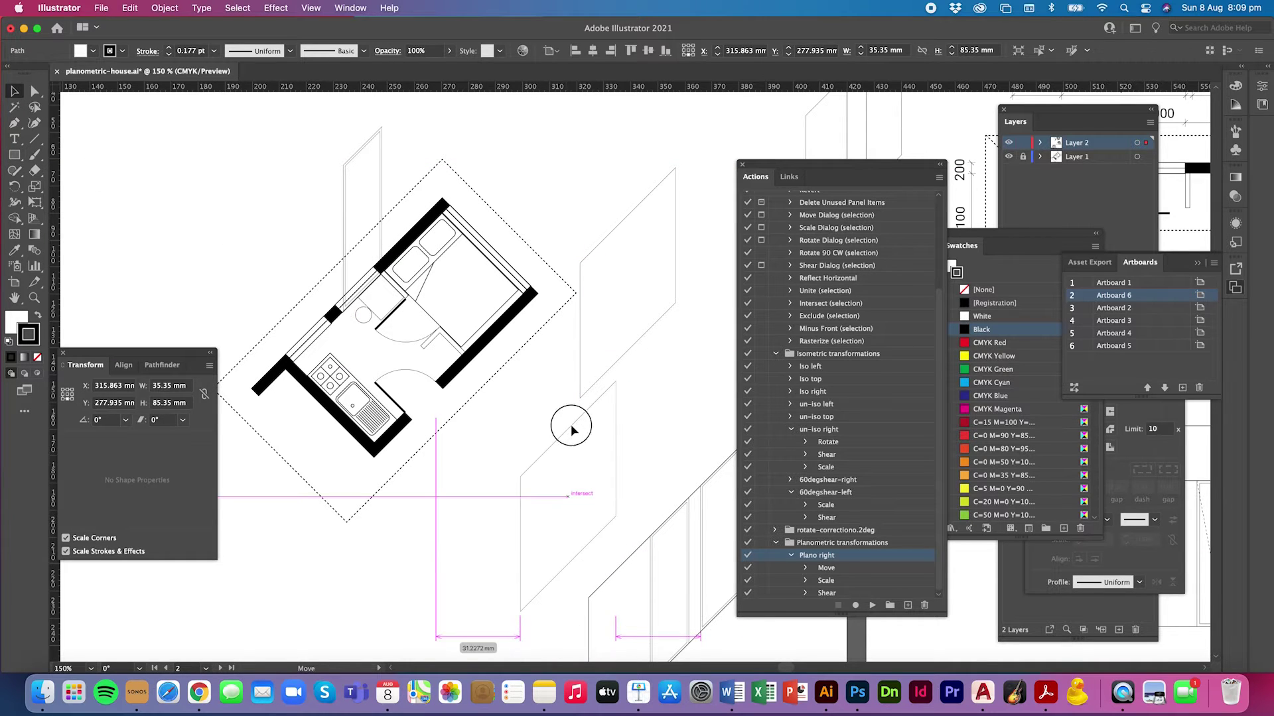
click(663, 403)
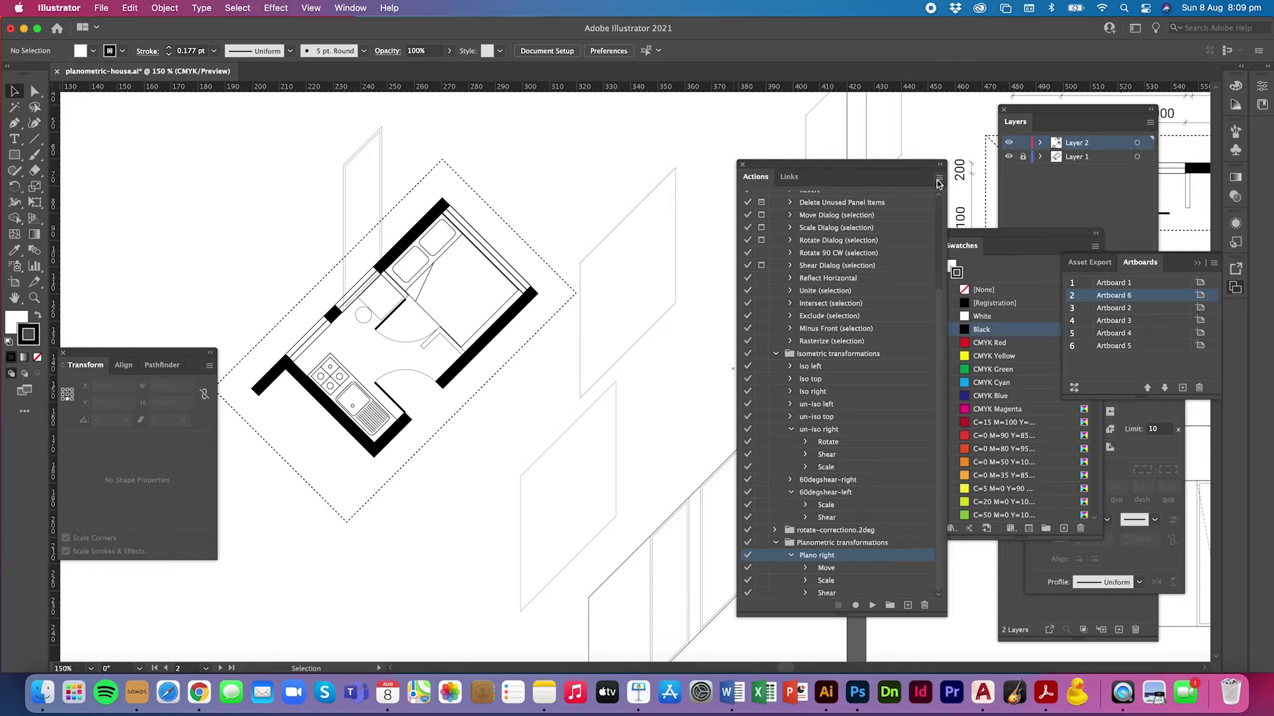
Step: Draw a second 50 × 50 mm square above the floor plan's upper left
click(14, 155)
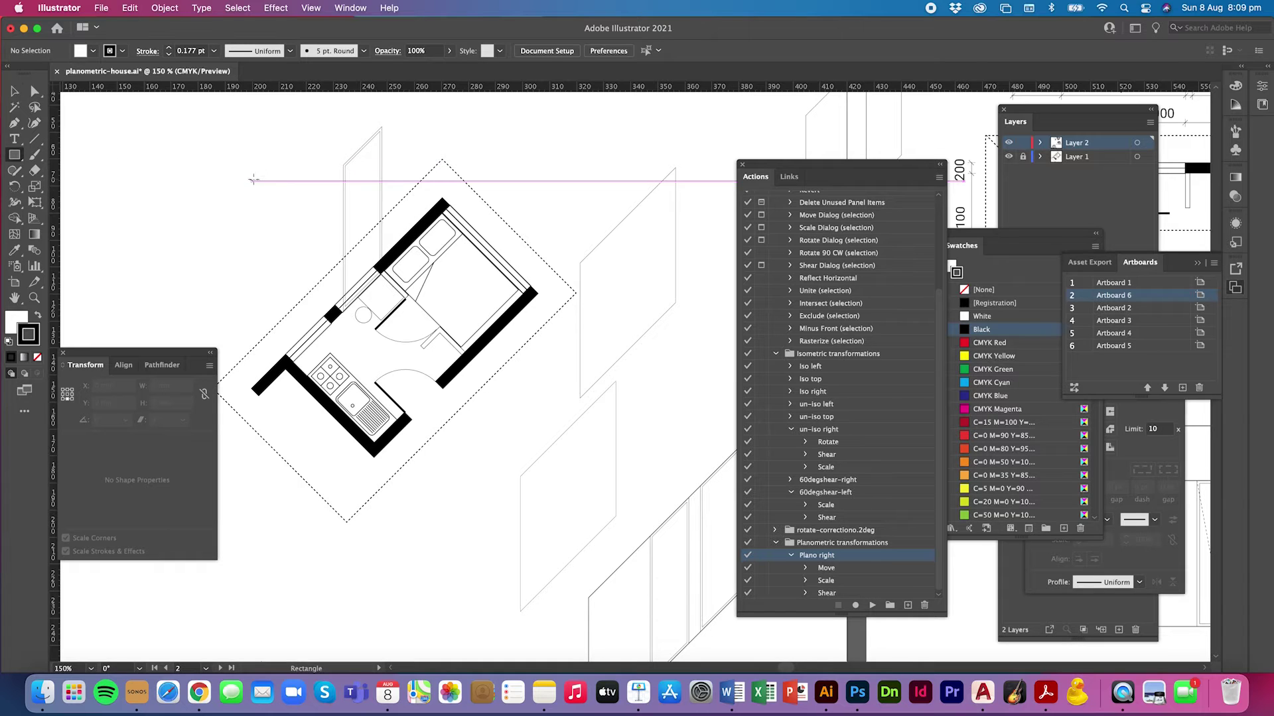
click(266, 180)
click(567, 302)
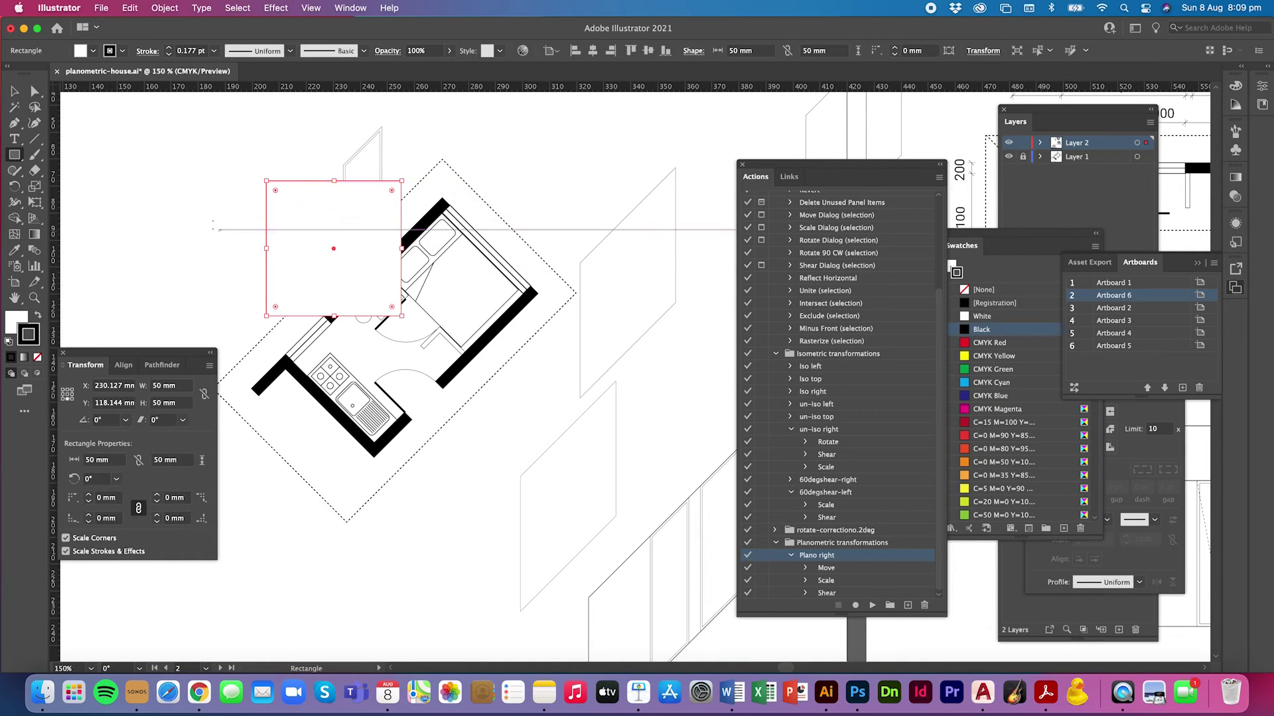
click(14, 91)
click(203, 172)
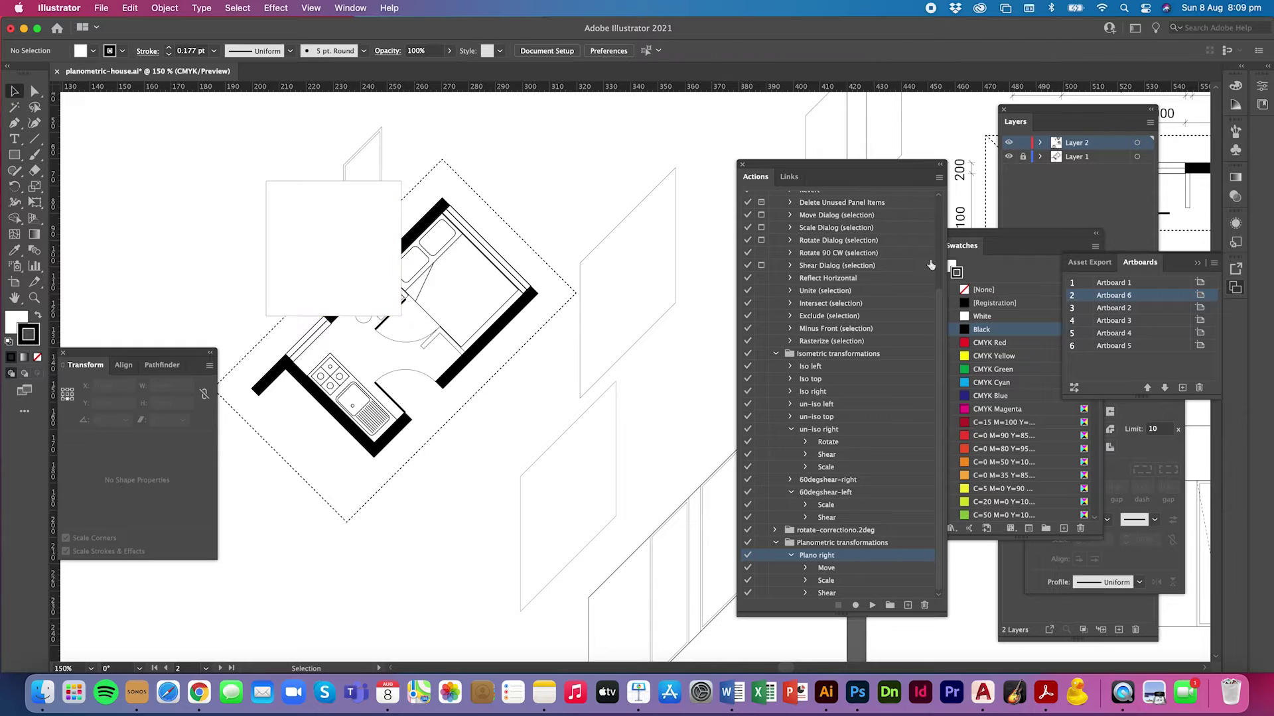
click(938, 177)
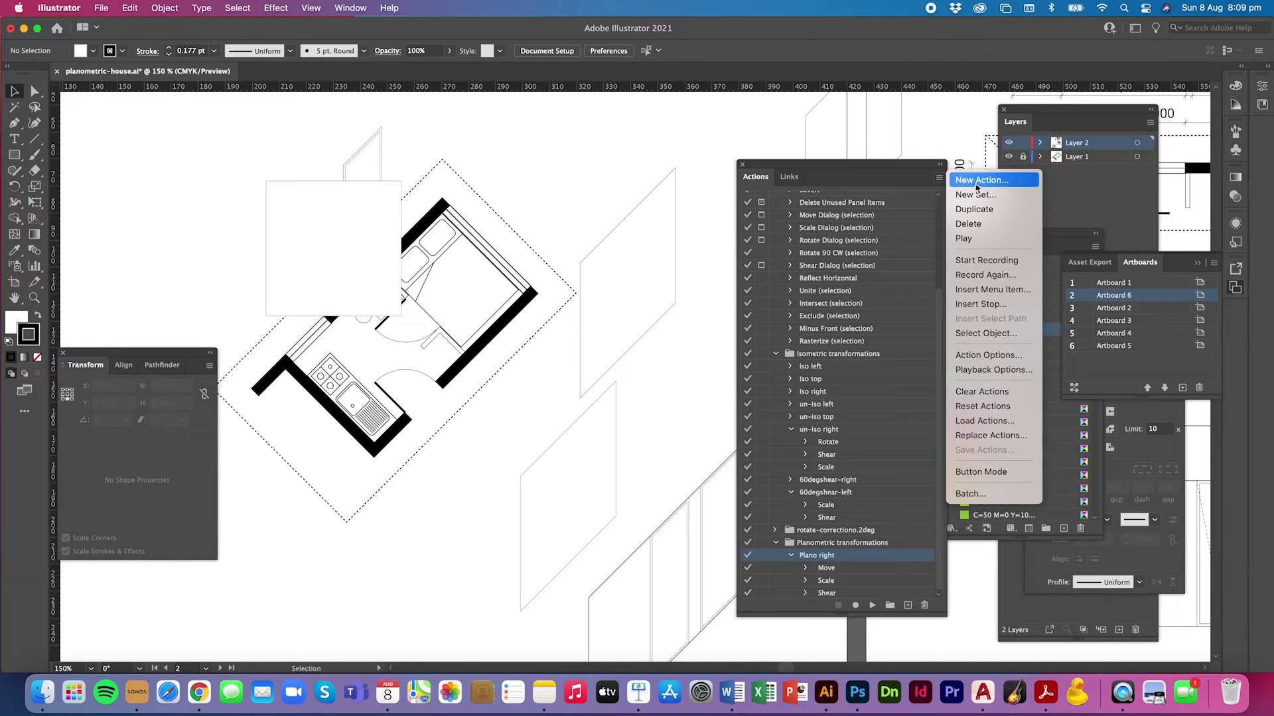
Step: Record a new 'Plano left' action that scales the square 70.7% horizontally
click(960, 183)
text(Plano left)
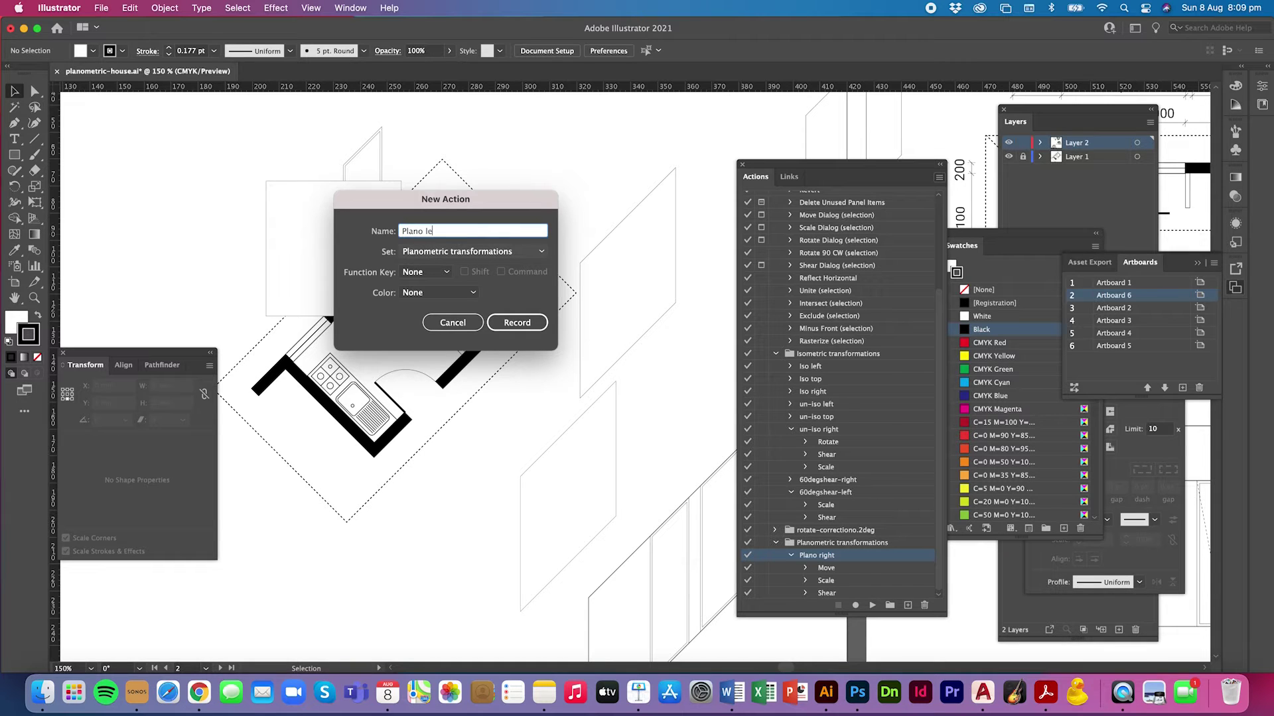
click(516, 322)
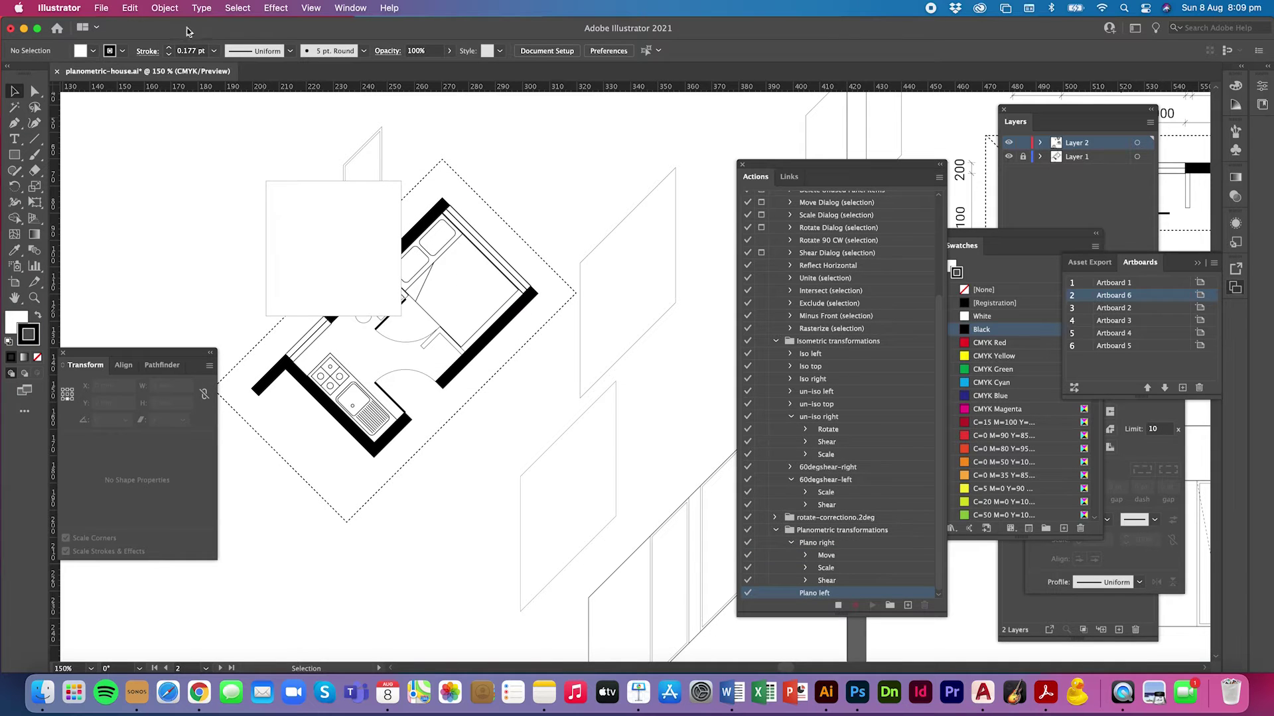
click(336, 188)
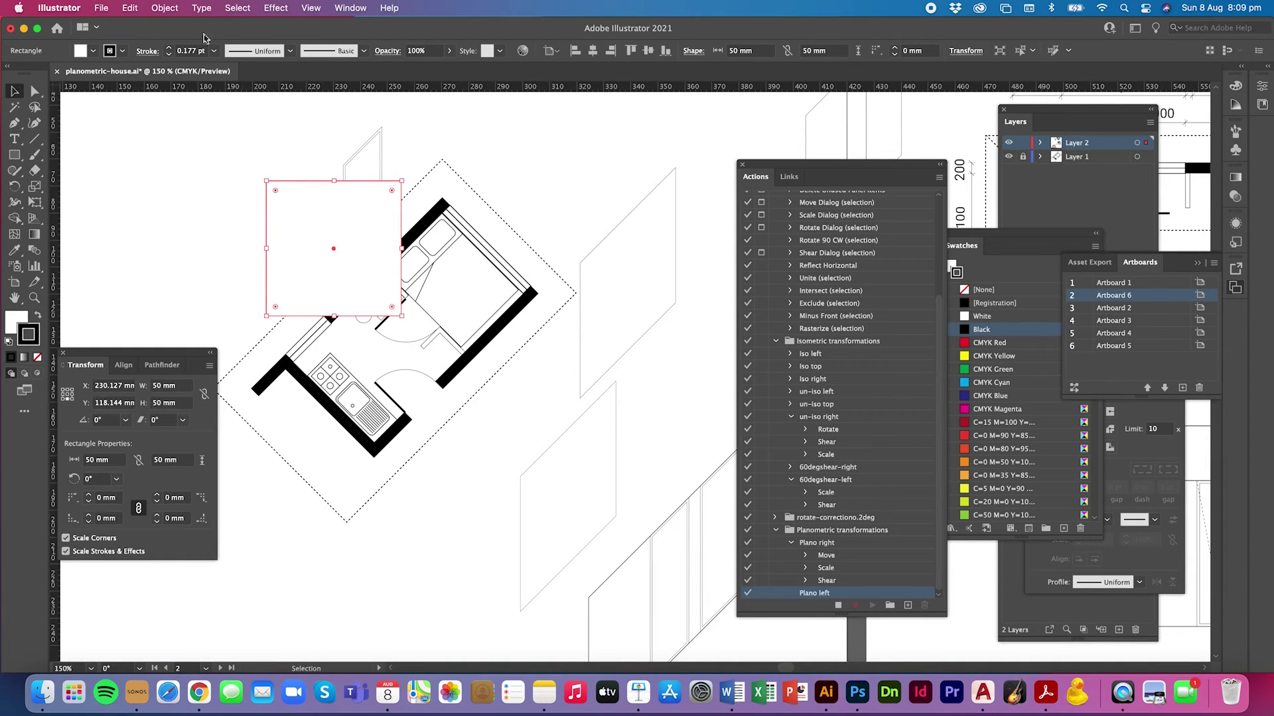
click(165, 8)
mouse_move(171, 27)
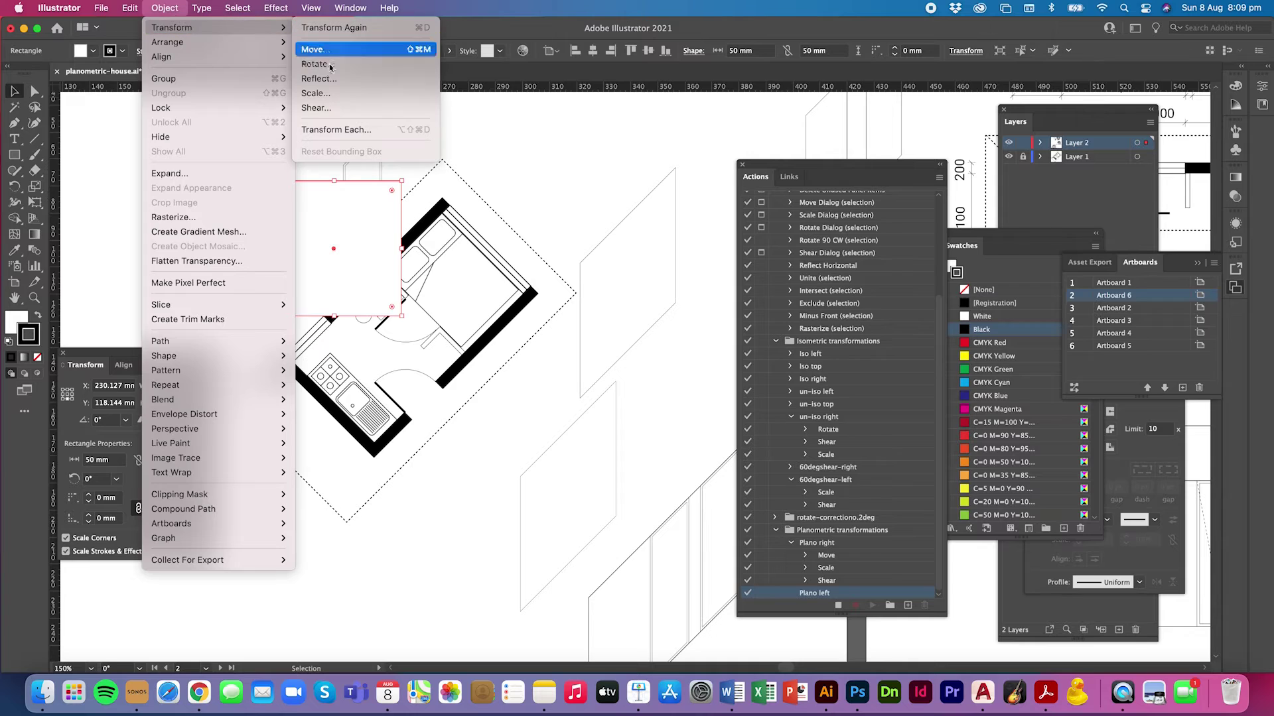
click(311, 94)
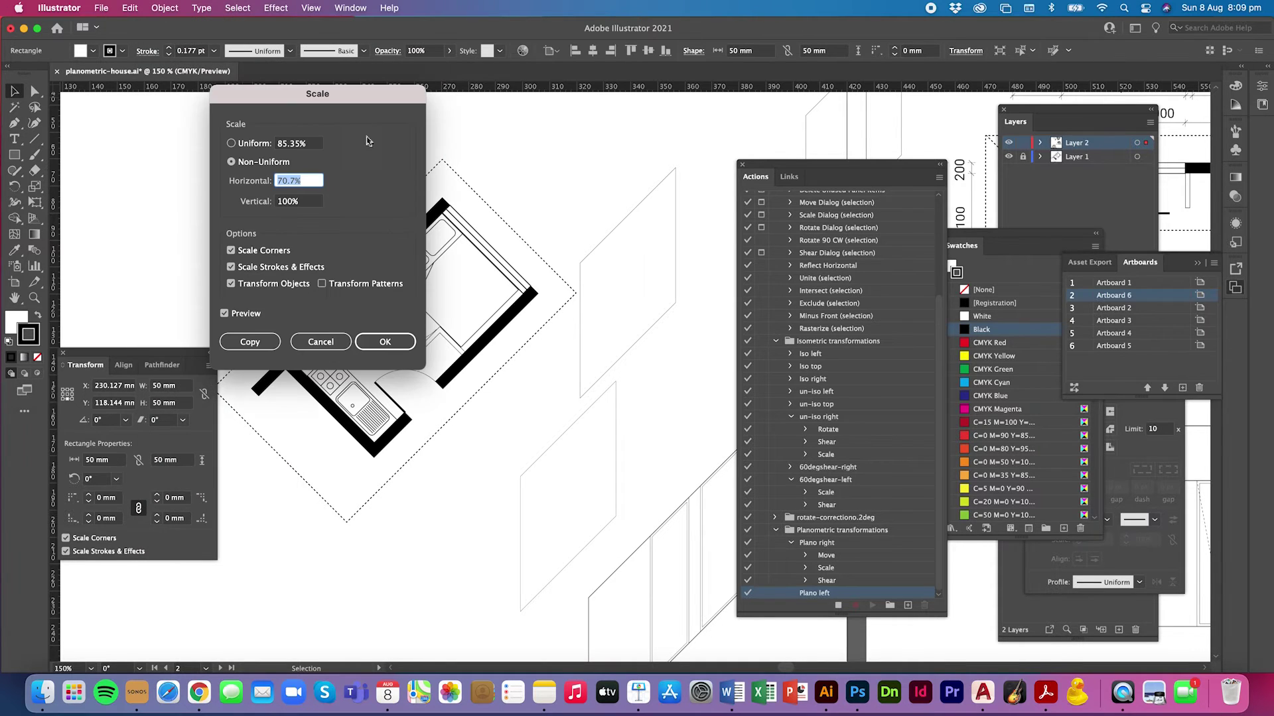
click(386, 343)
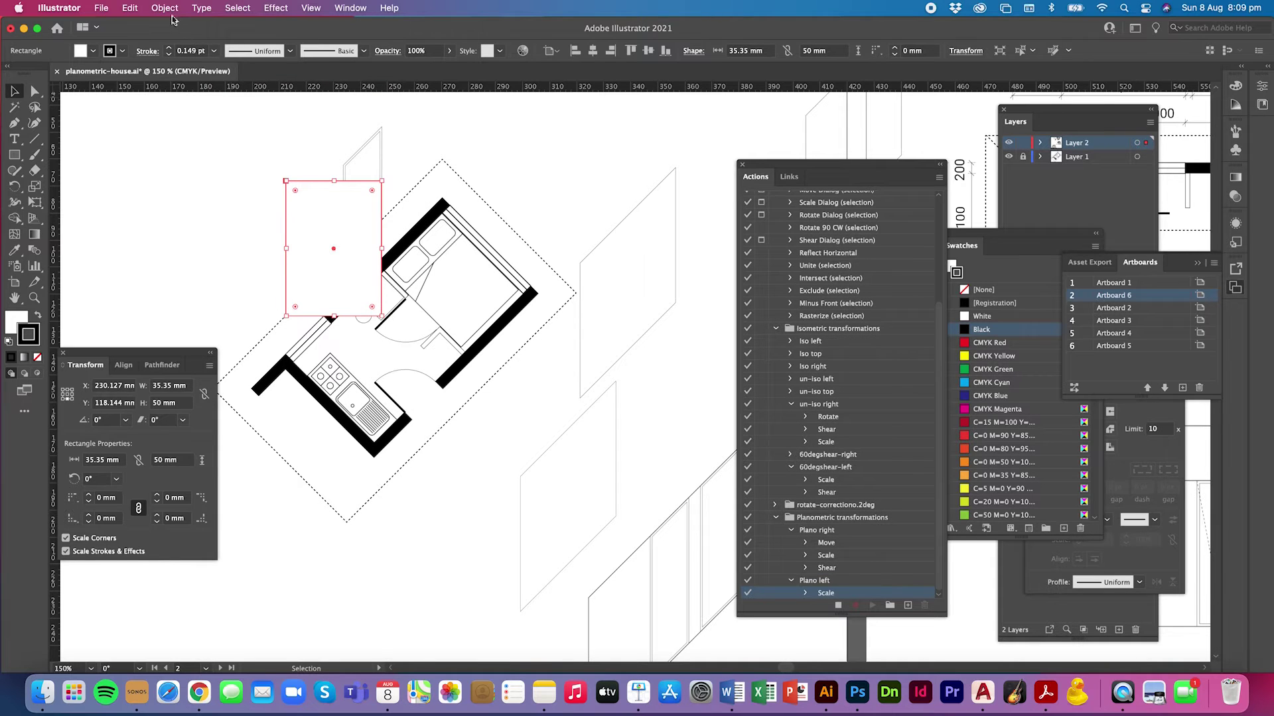
Step: Shear the square 45° vertically and stop recording Plano left
click(166, 9)
mouse_move(172, 27)
click(326, 108)
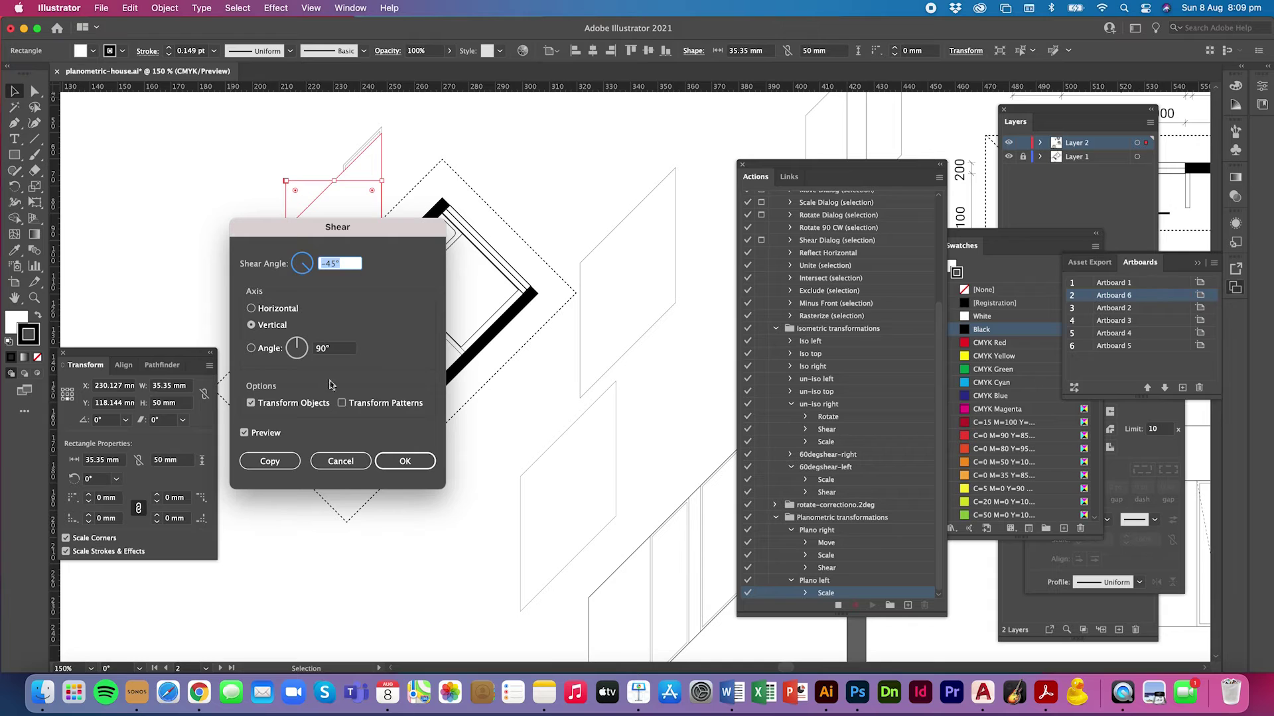
text(45)
drag(393, 227, 594, 226)
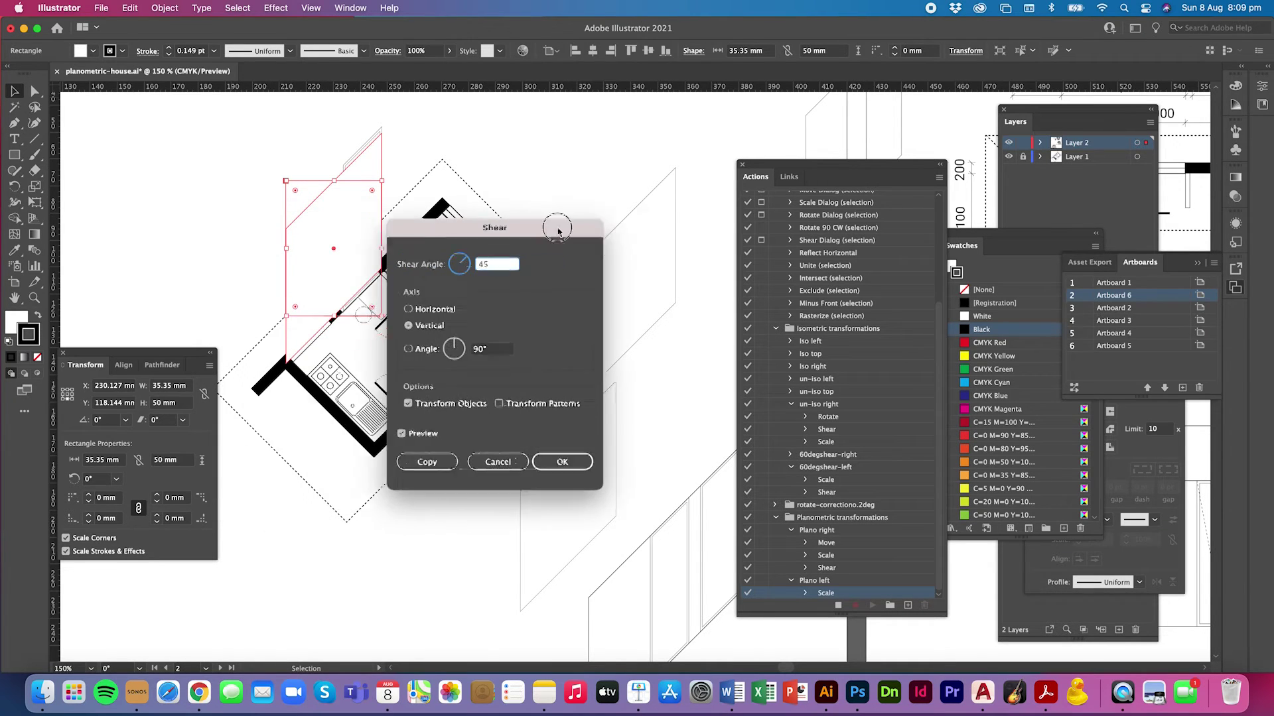
click(446, 432)
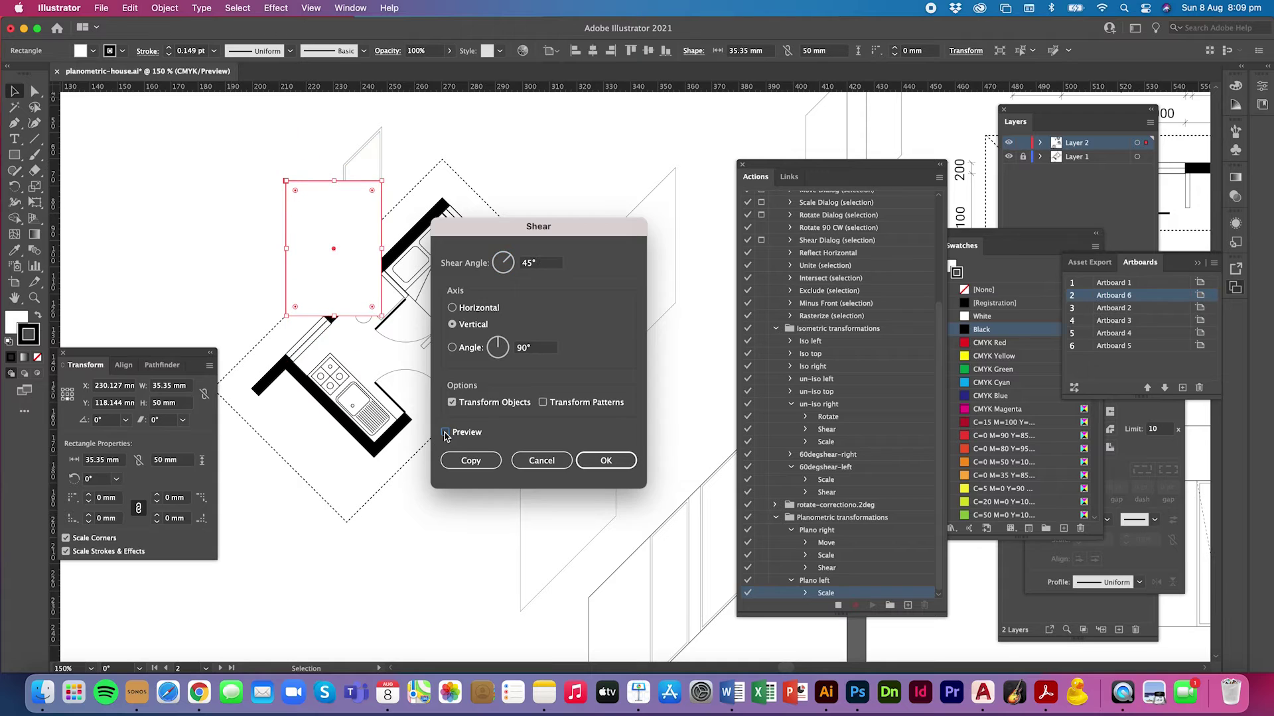
click(605, 460)
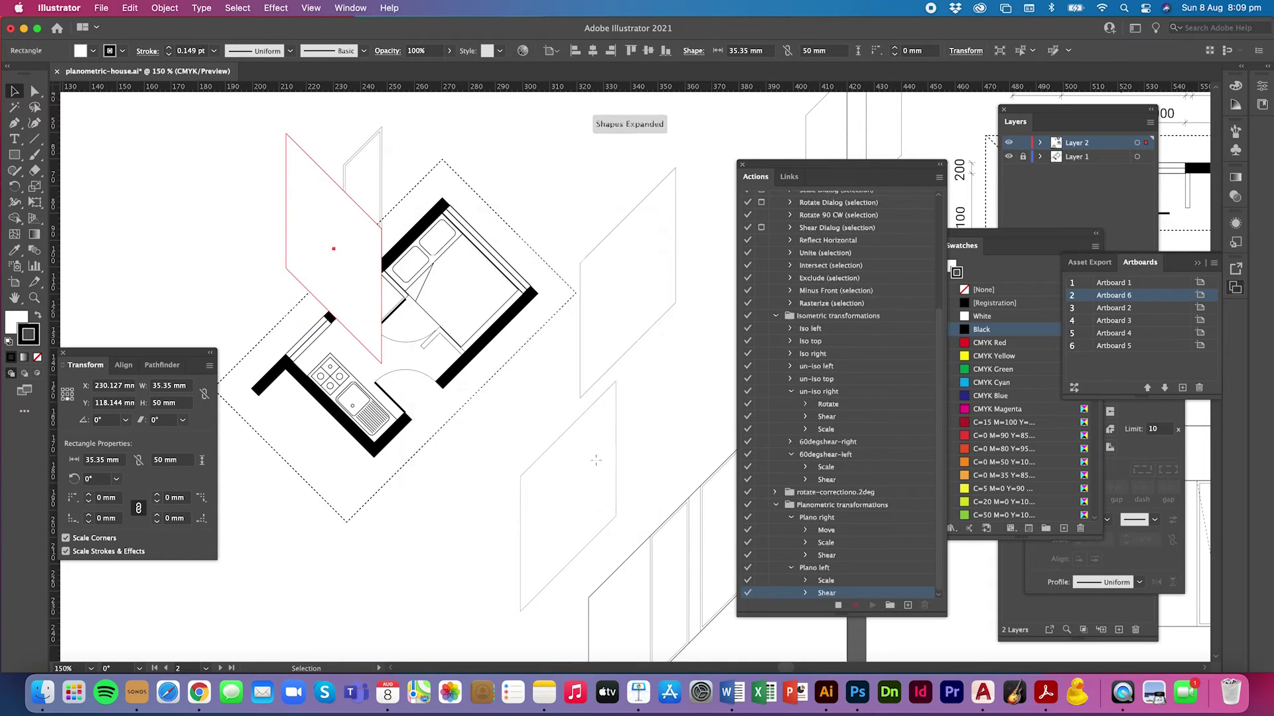
click(838, 606)
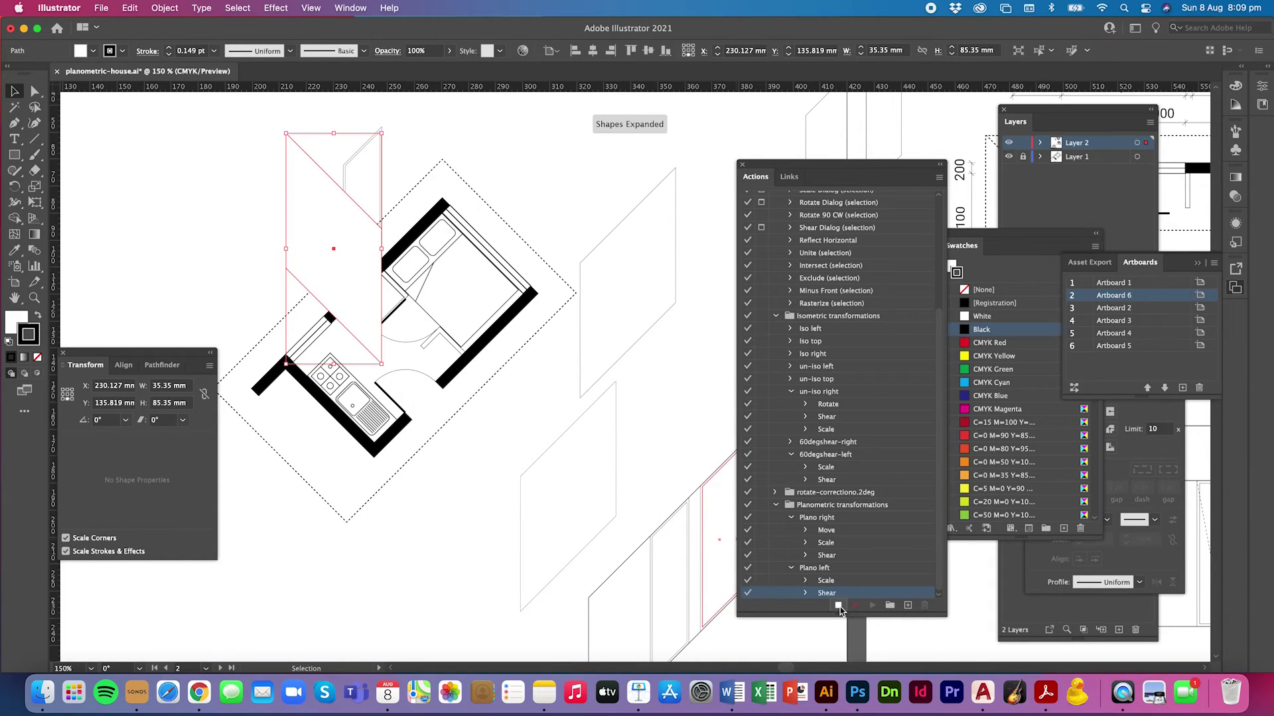
click(506, 498)
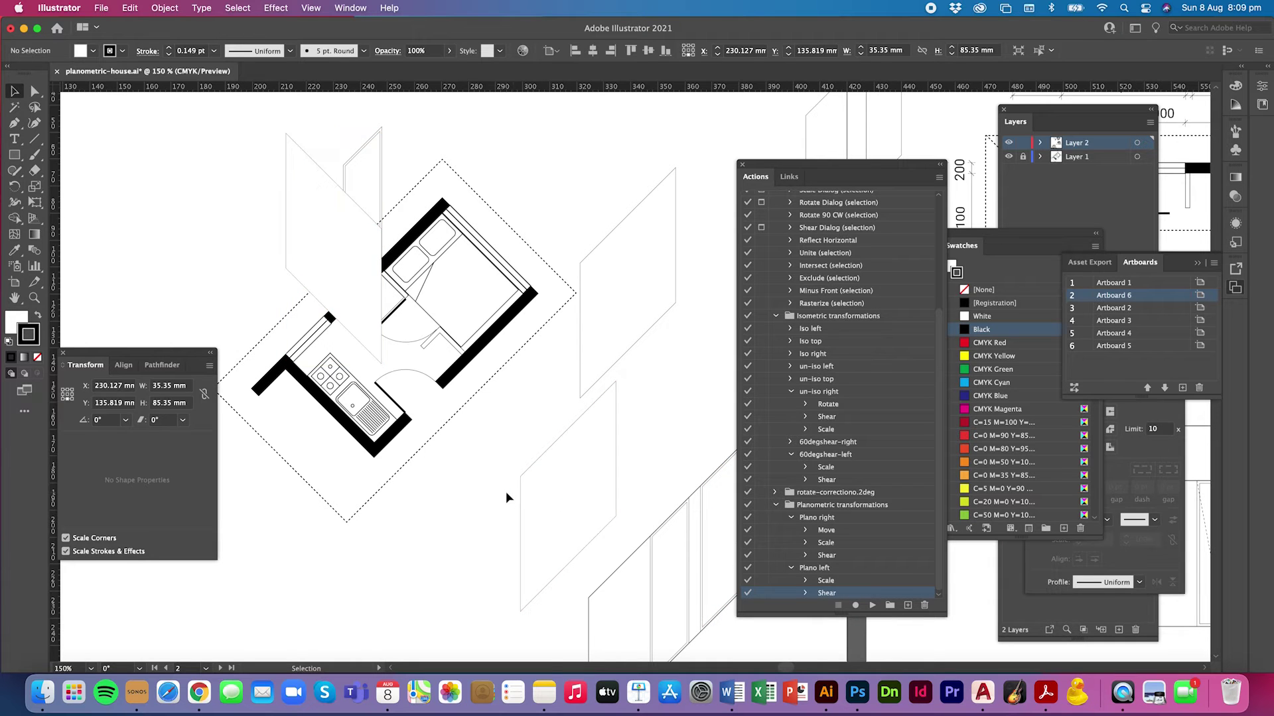
Step: Remove the test parallelograms and zoom back in to 150% on the house plan
key(super+minus)
key(super+minus)
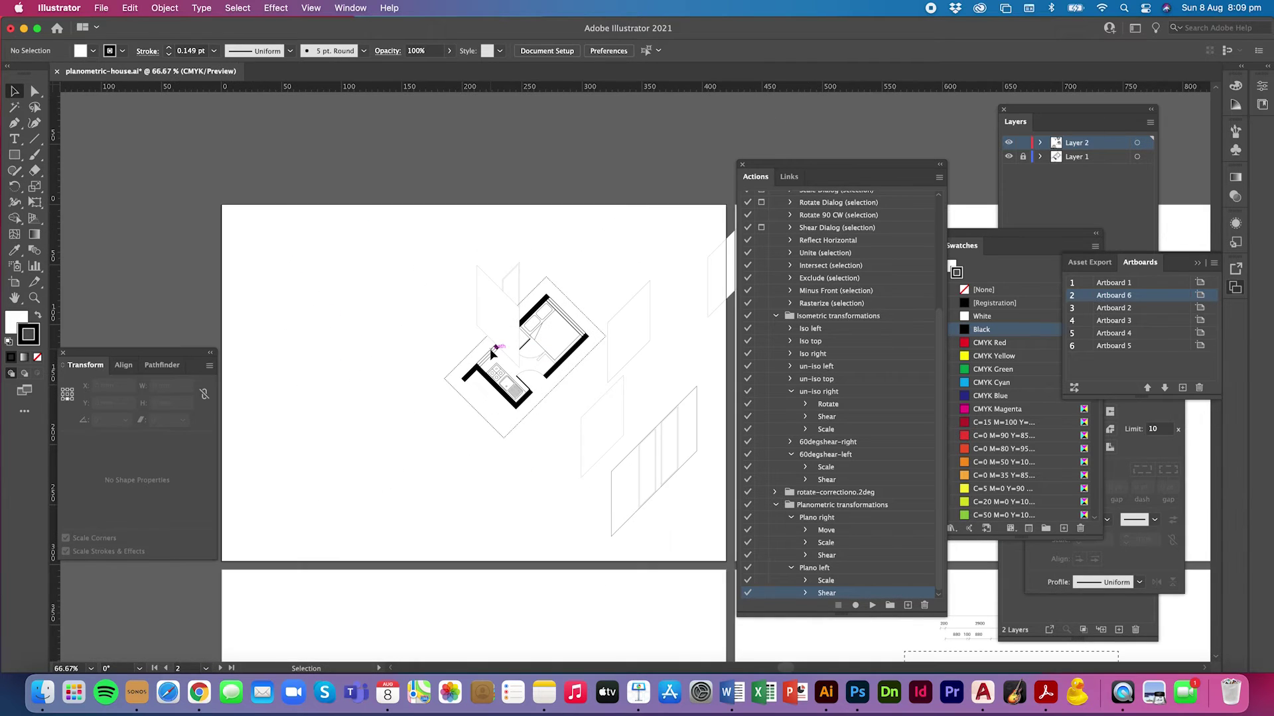
mouse_move(496, 300)
mouse_down()
mouse_move(364, 313)
mouse_move(637, 285)
mouse_move(601, 364)
mouse_up()
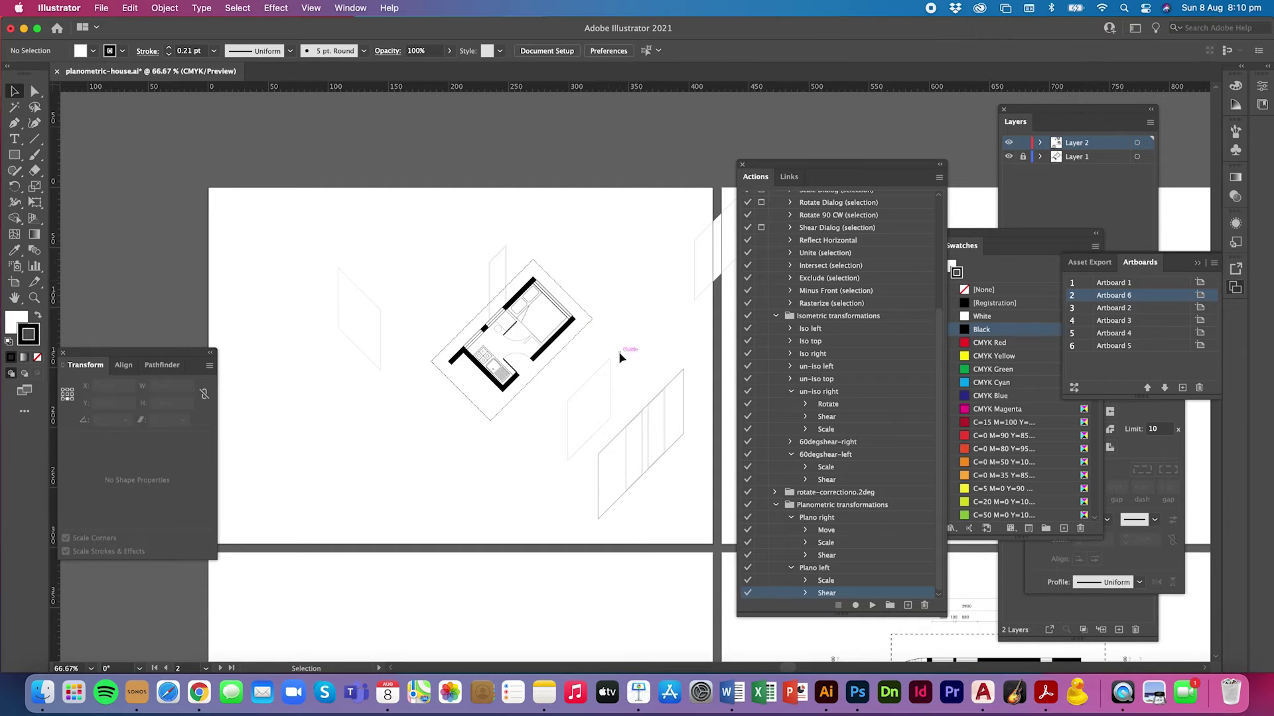
key(super+z)
key(super+z)
key(super+equal)
key(super+equal)
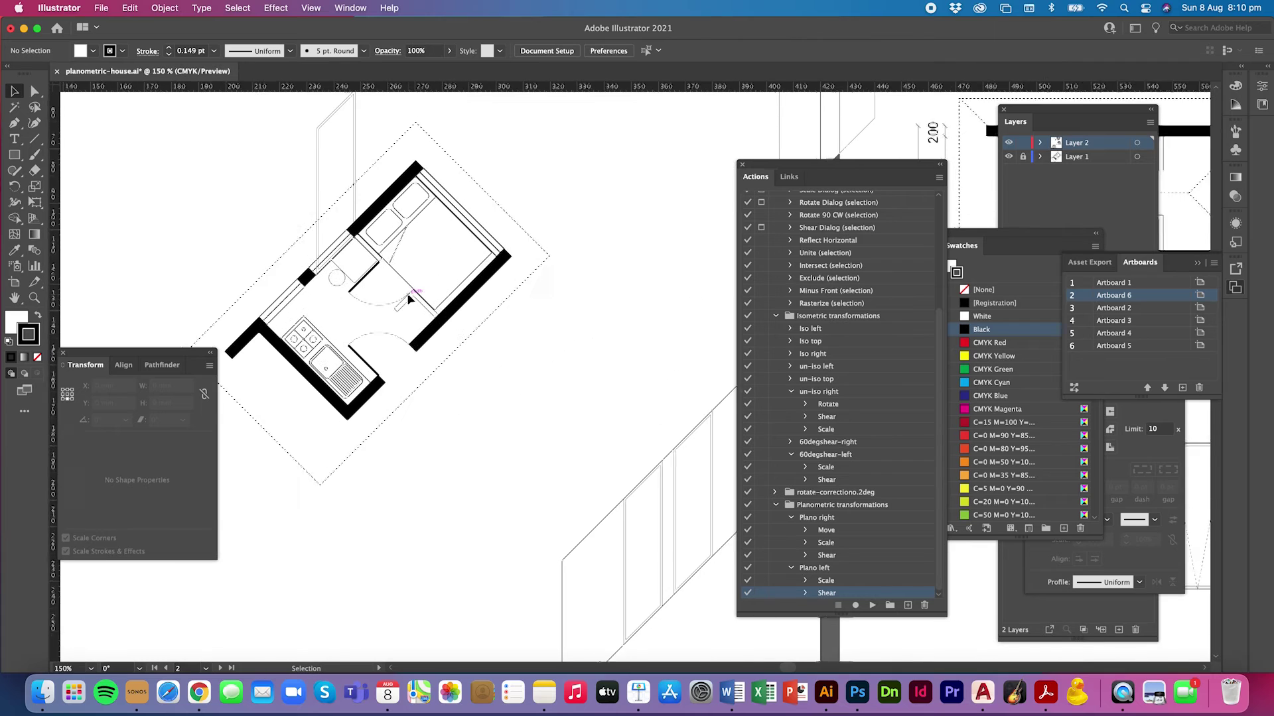
scroll(405, 293, up, 4)
scroll(405, 293, right, 3)
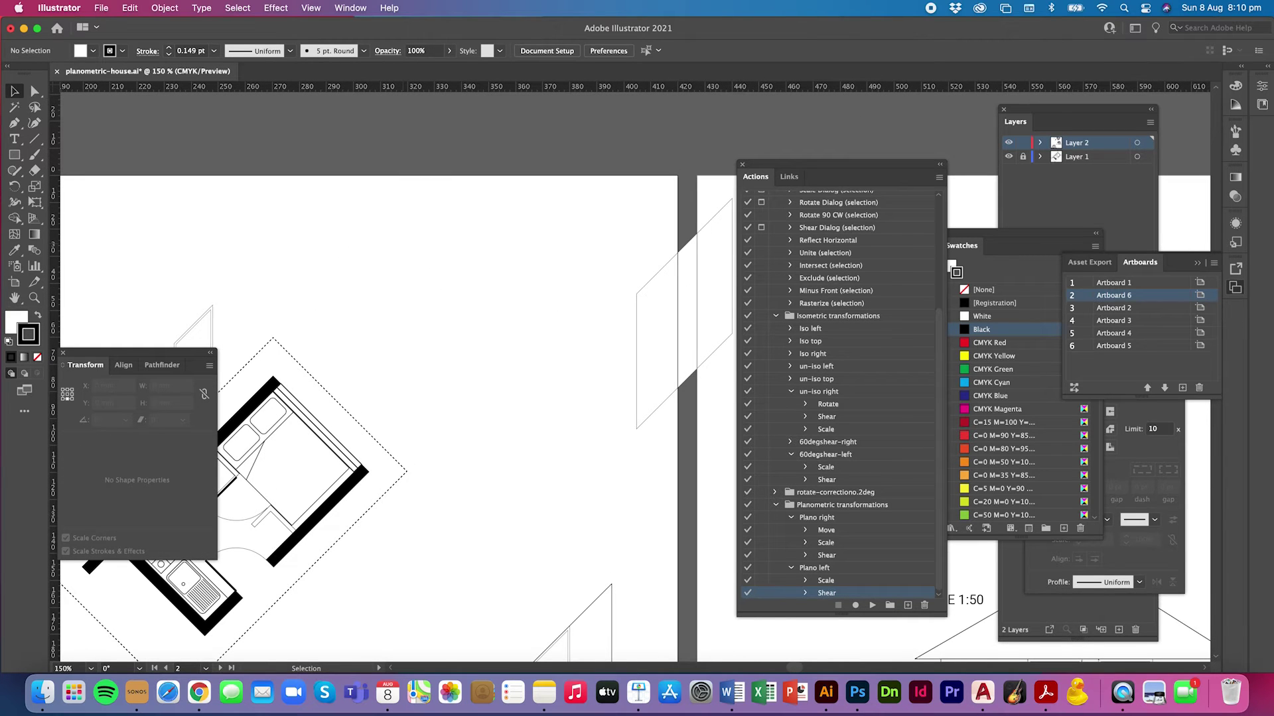
click(14, 155)
Step: Create a 50 × 50 mm square, then Alt-drag copies to its left and above that copy
click(372, 240)
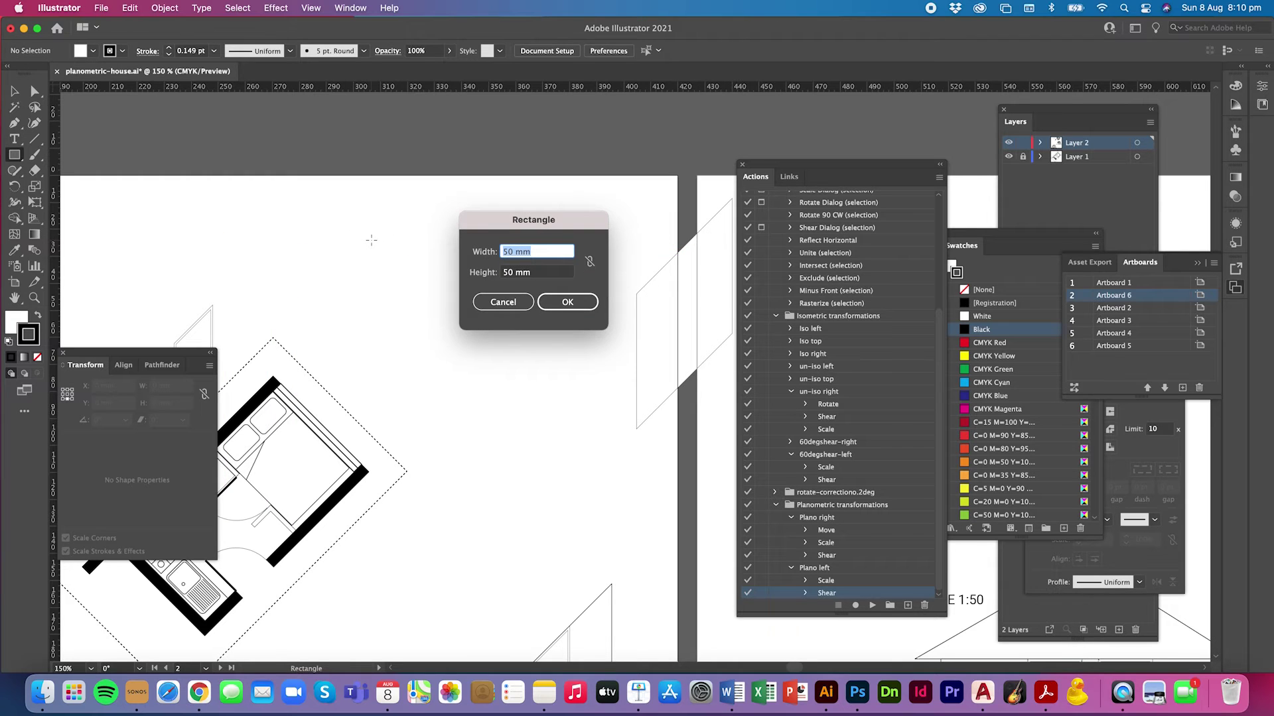
key(Return)
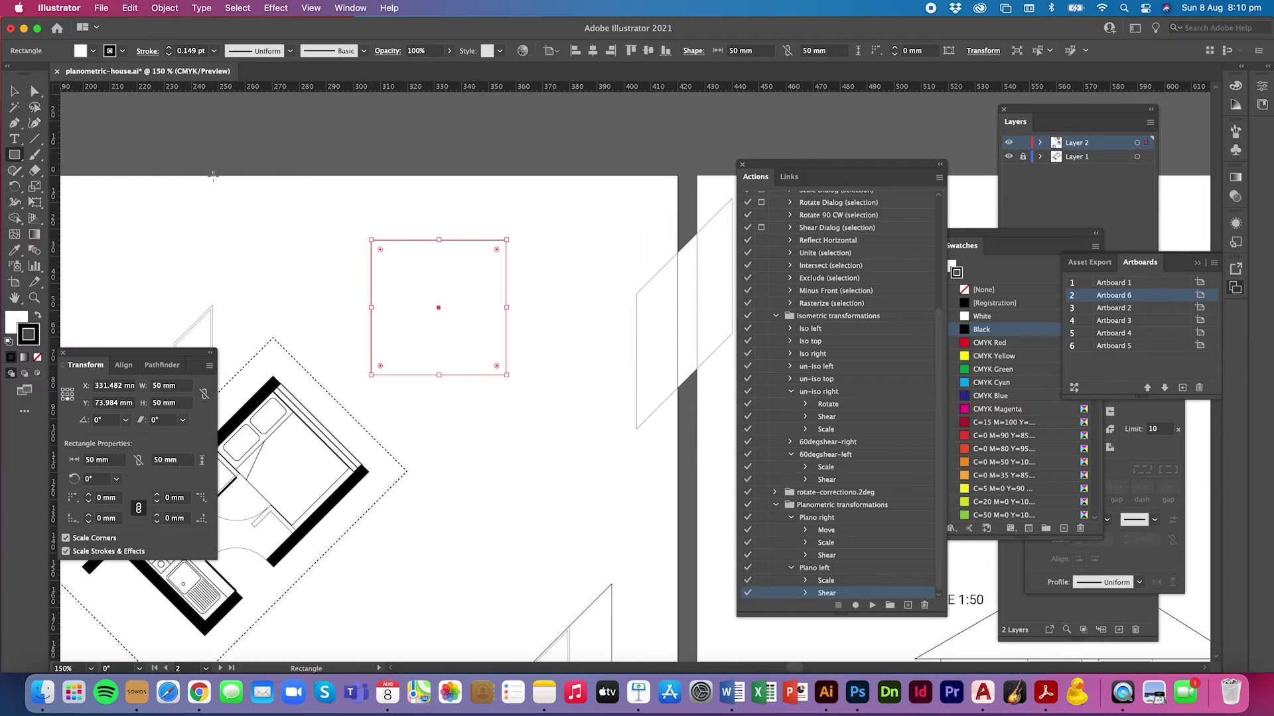
click(16, 94)
click(288, 228)
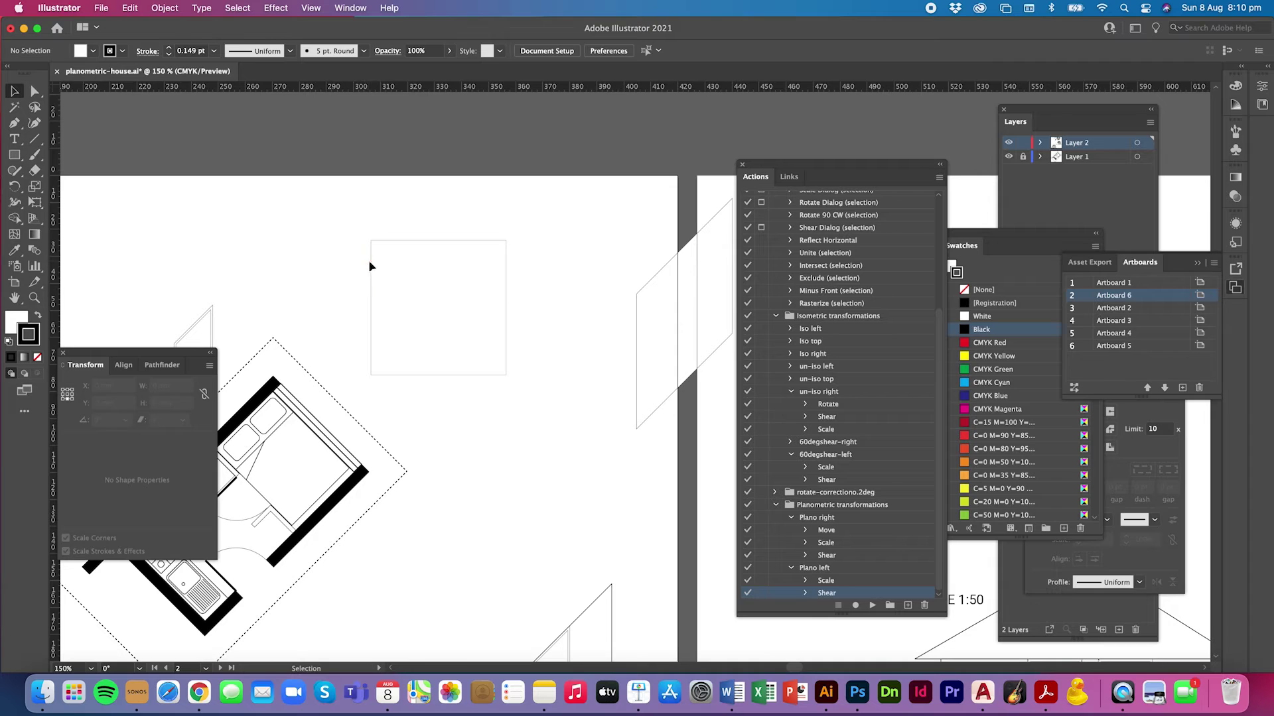
drag(370, 261, 212, 242)
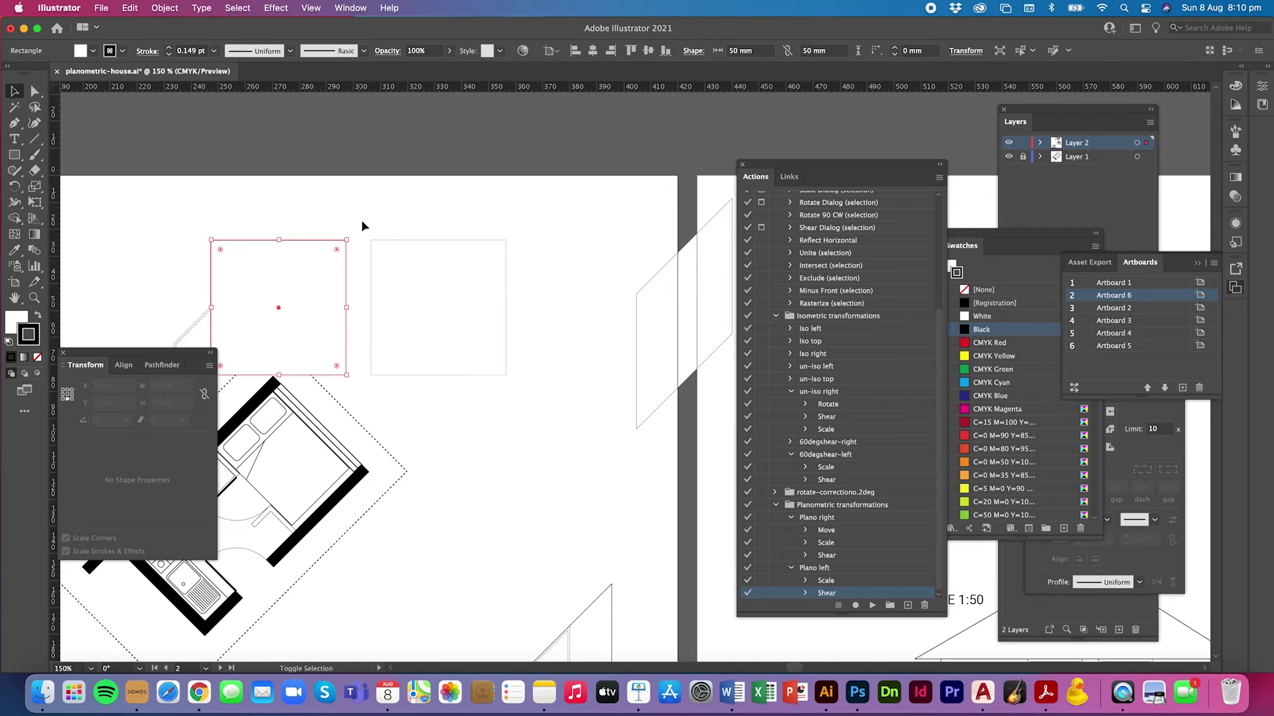
drag(339, 243, 347, 148)
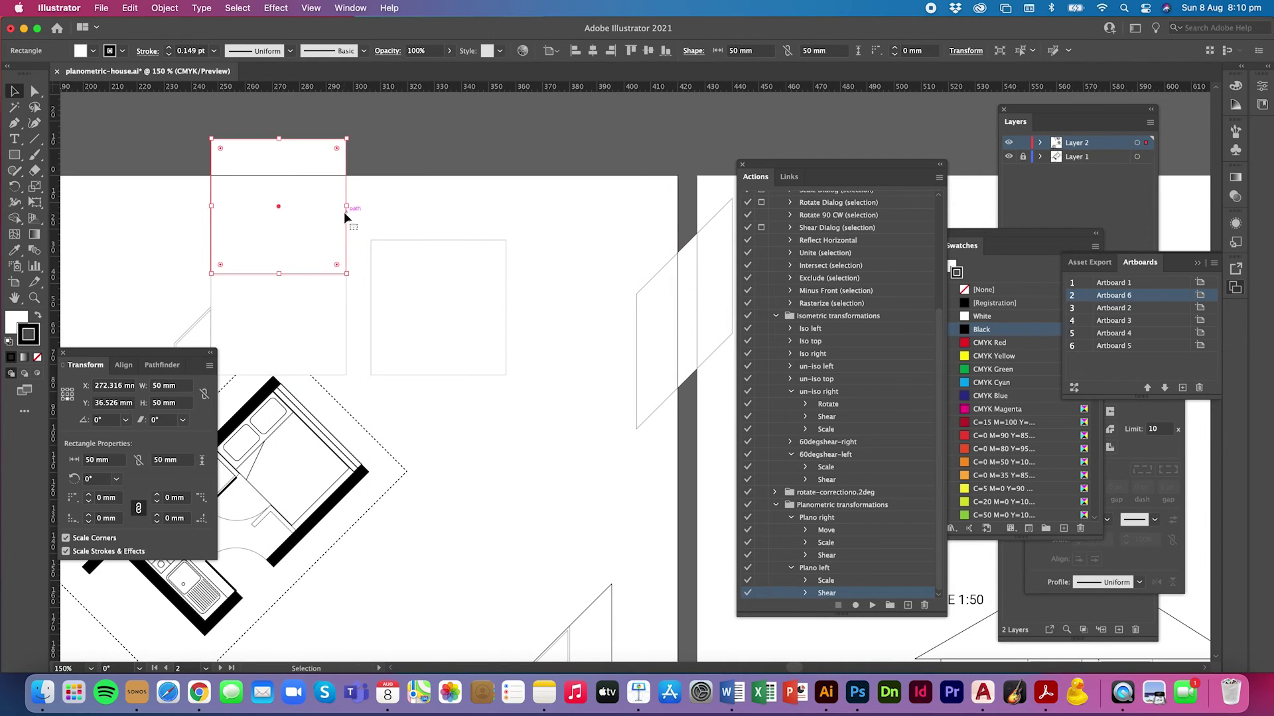
drag(347, 213, 356, 182)
click(432, 212)
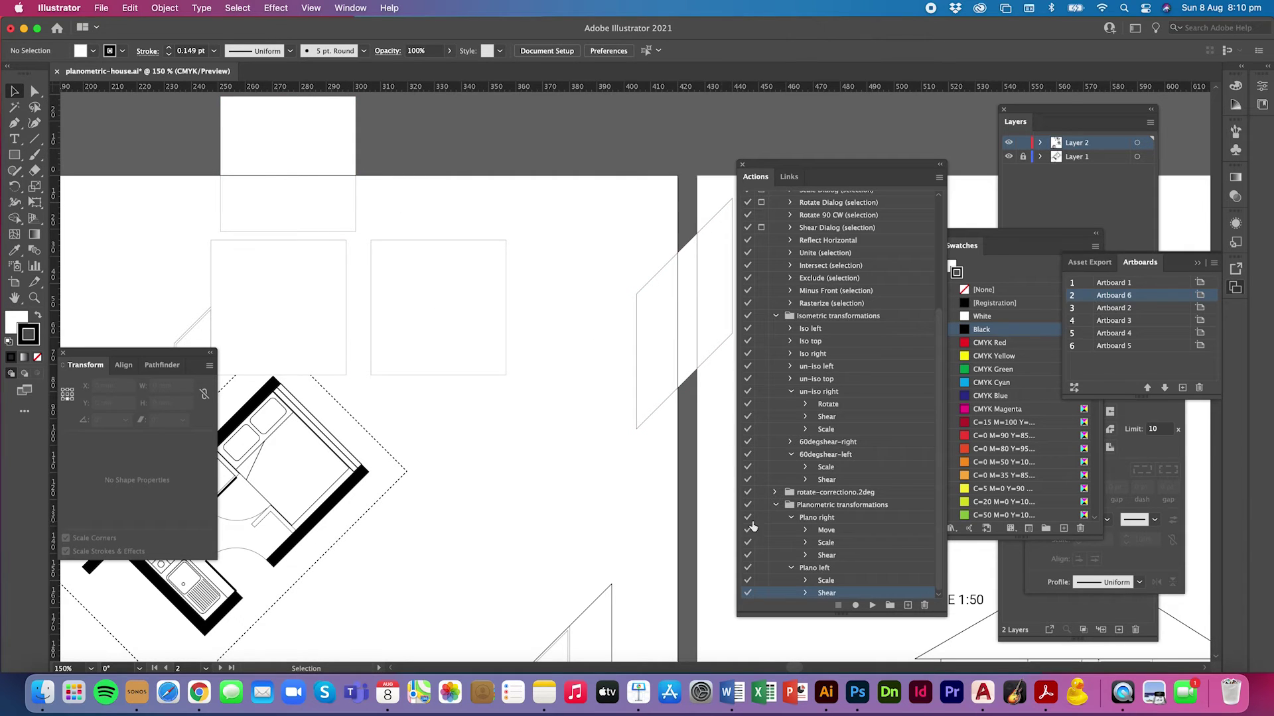
Step: Play Plano right on the right-hand square, continuing past the Move alert
click(836, 520)
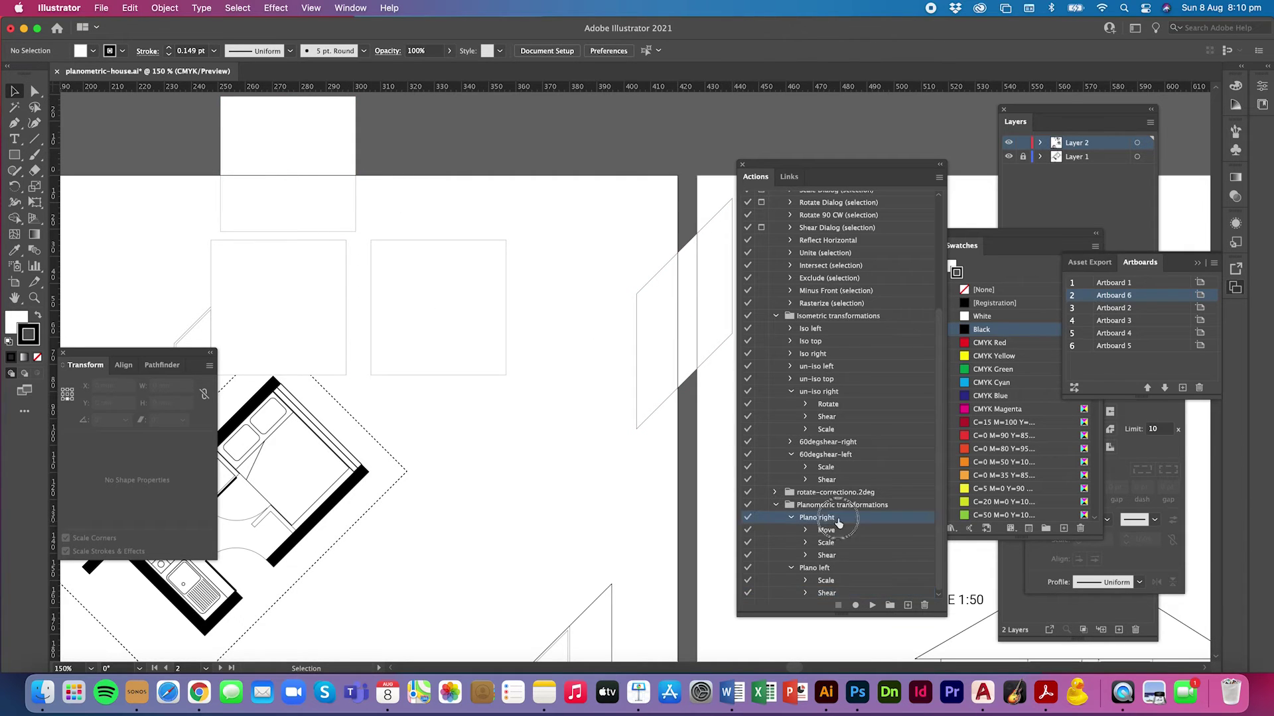
click(871, 607)
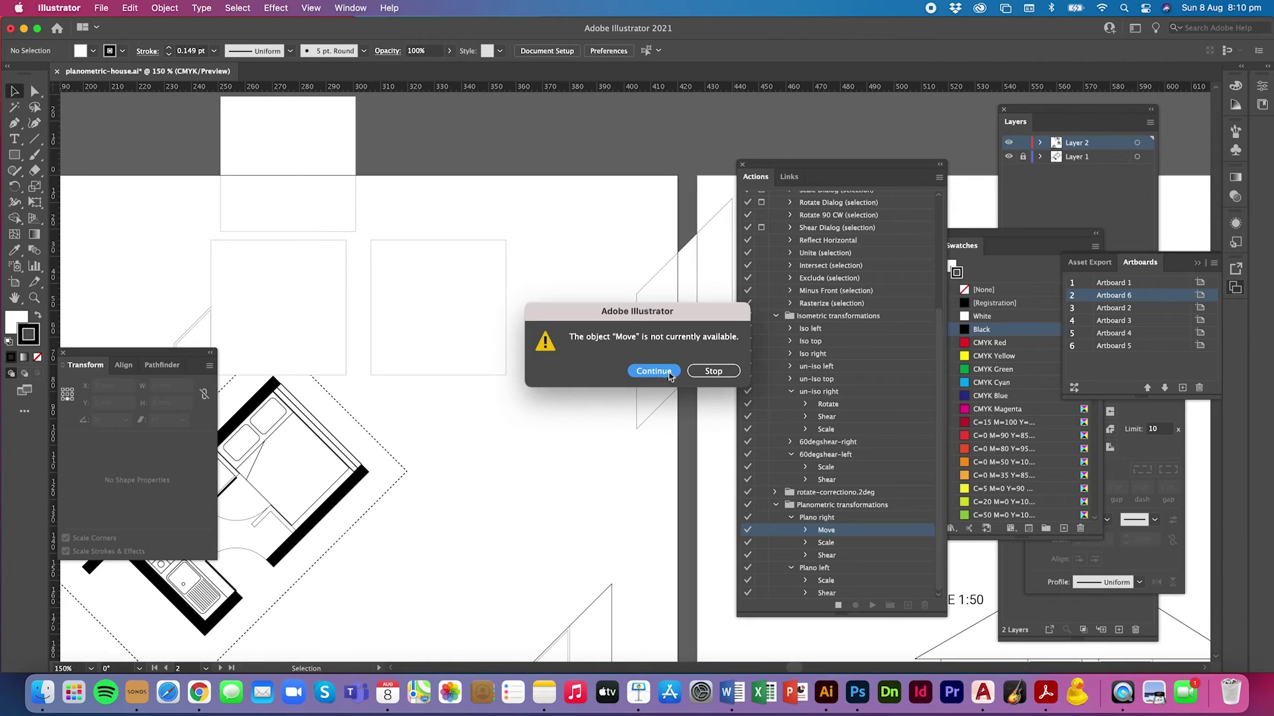
key(Return)
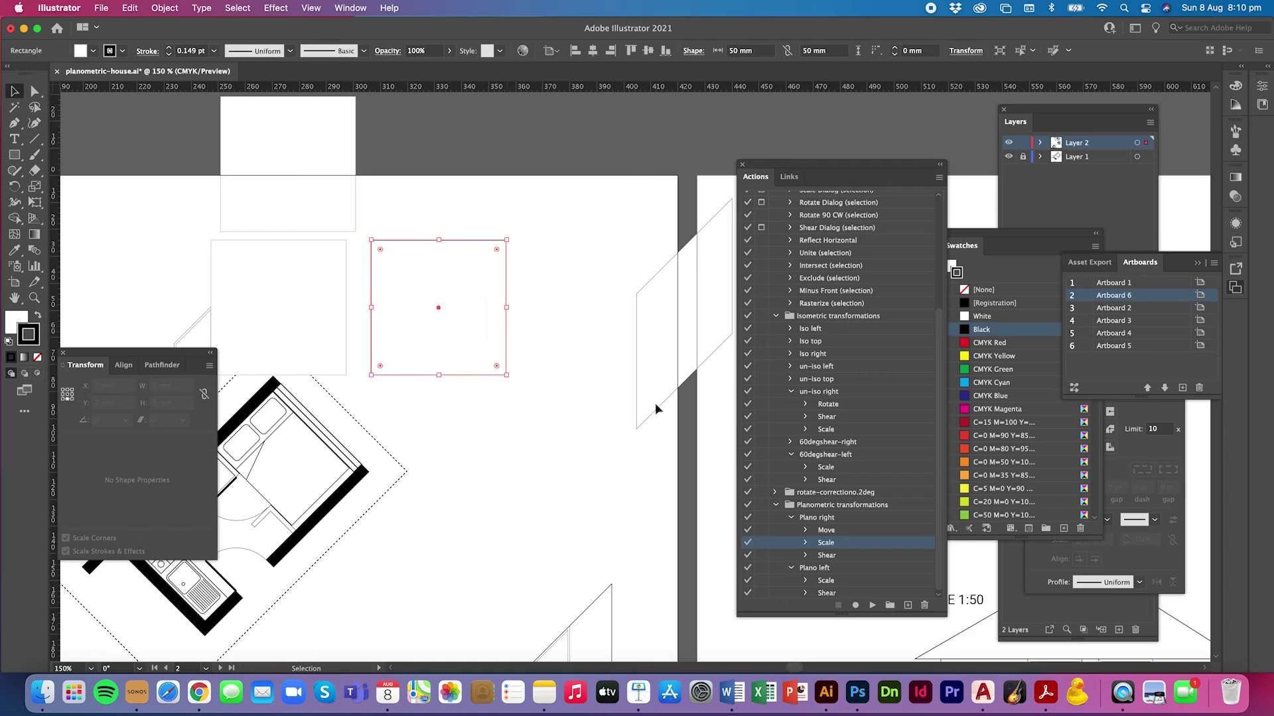
click(837, 520)
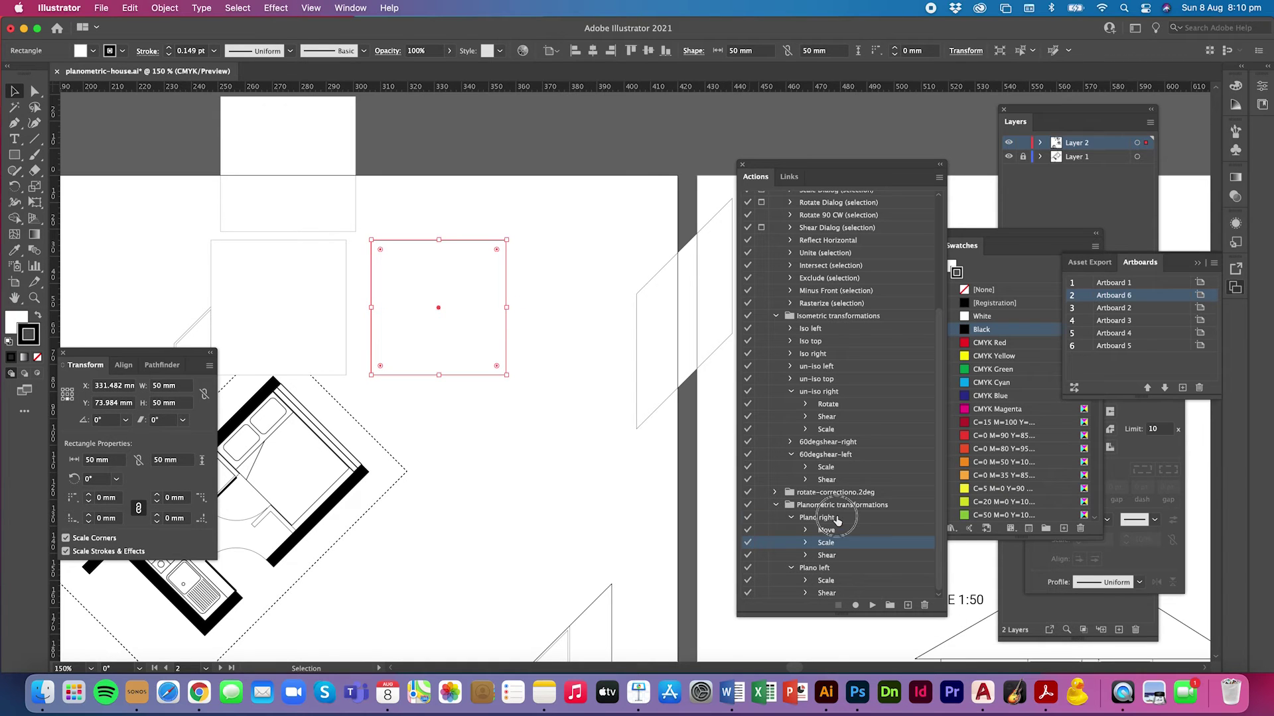
click(871, 605)
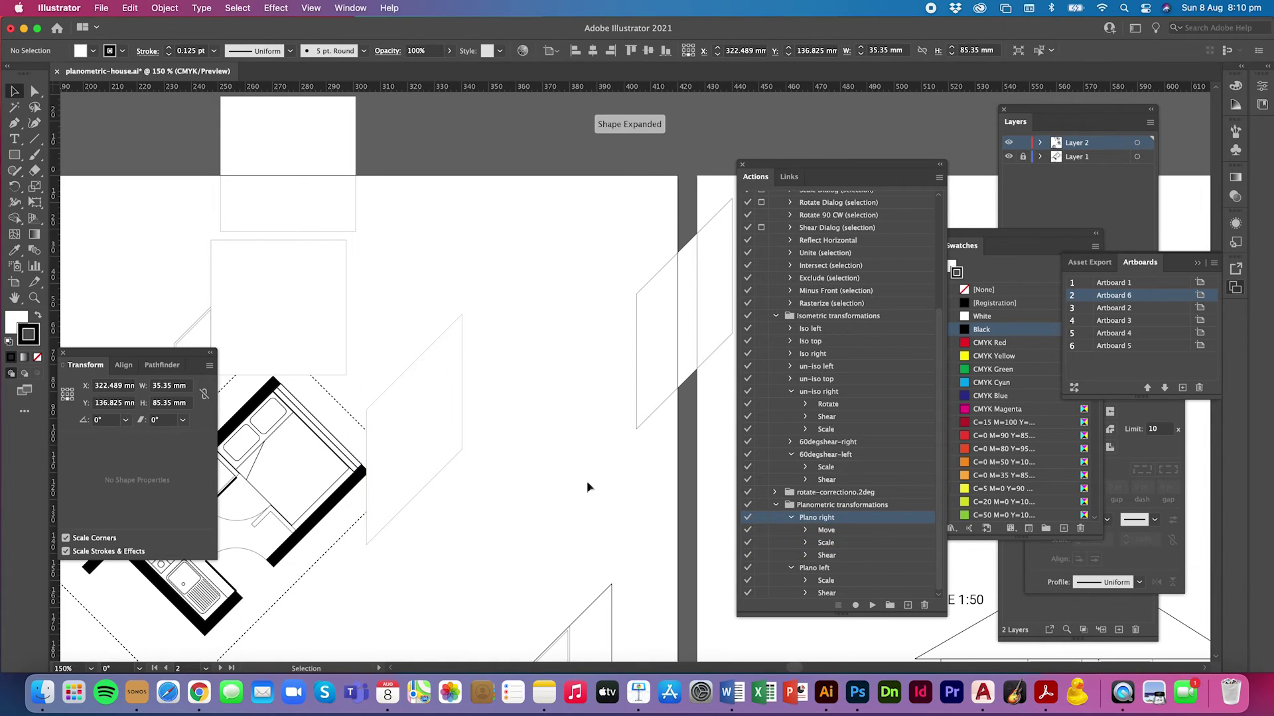
Step: Play Plano left on the left square
click(344, 323)
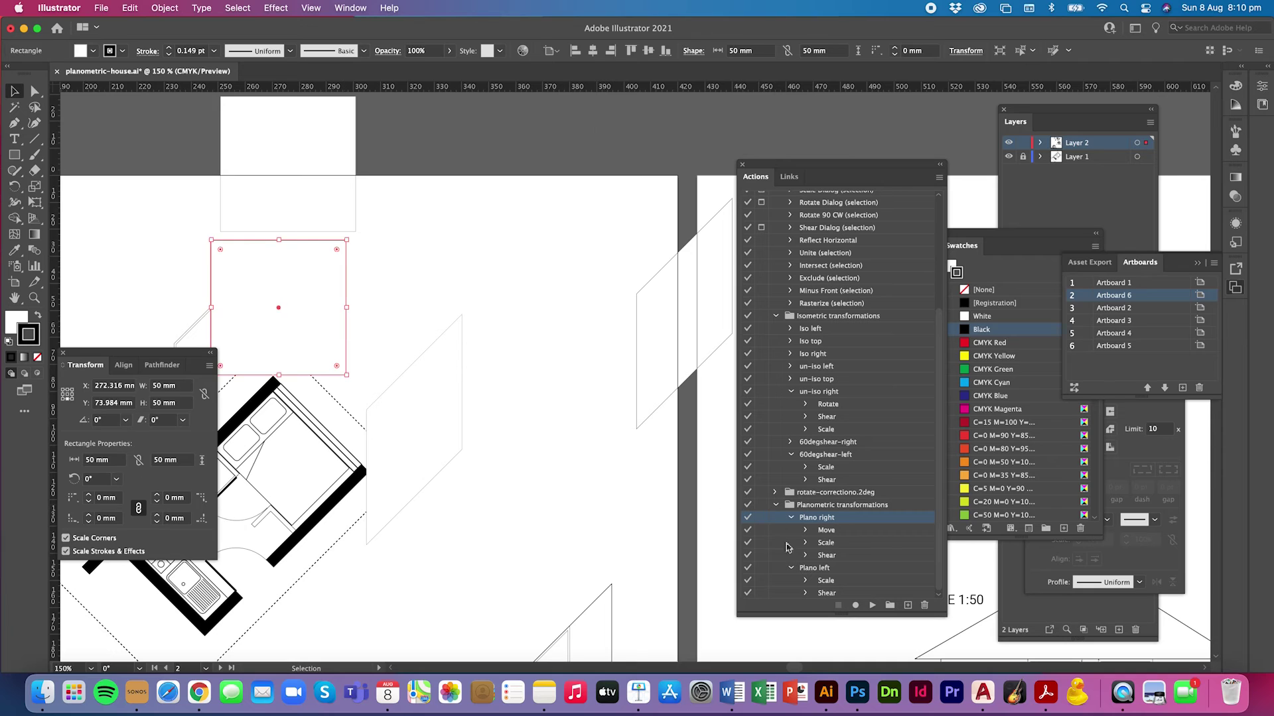
click(812, 569)
click(873, 605)
Step: Rotate the top square 45° into a diamond
click(500, 352)
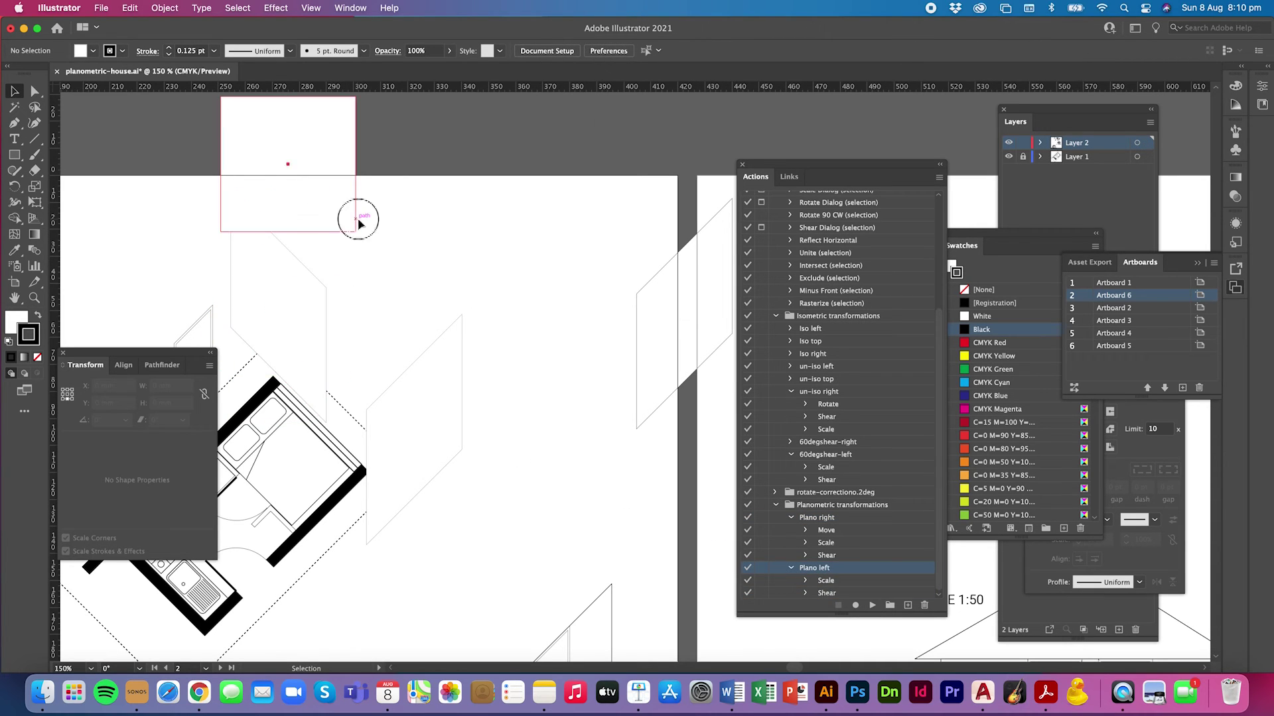
drag(357, 221, 457, 236)
drag(459, 108, 511, 156)
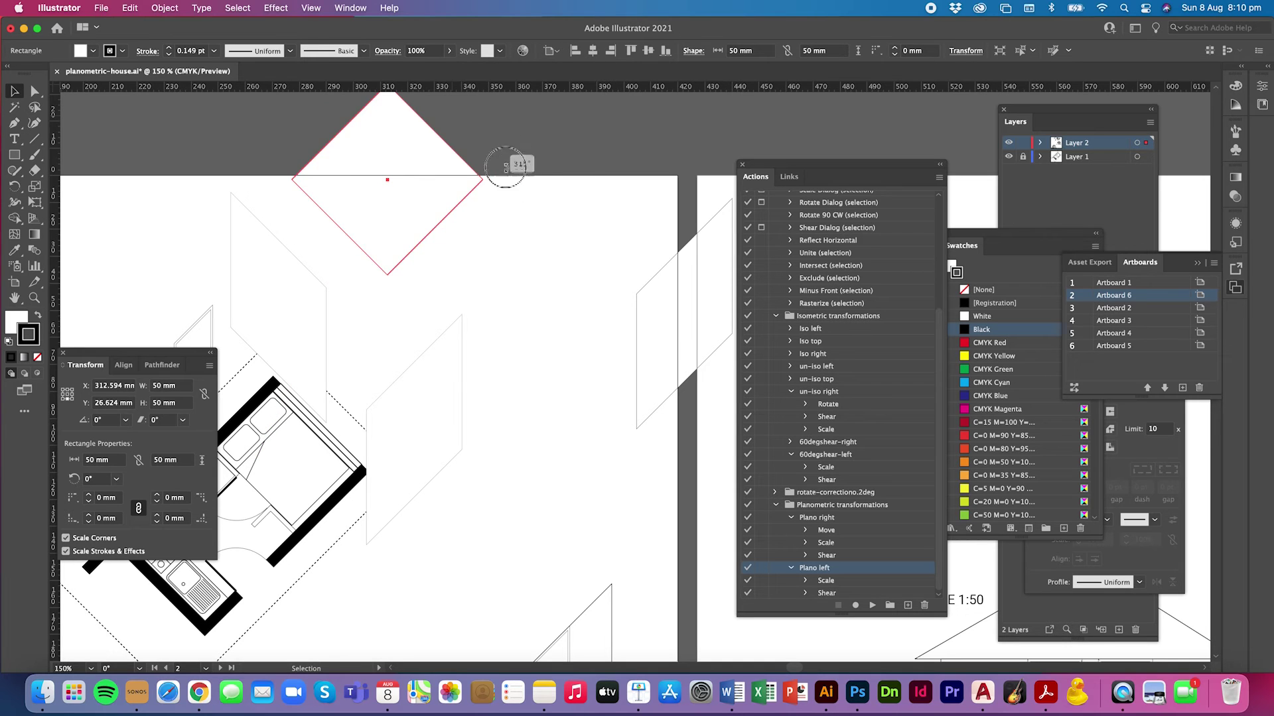
click(507, 224)
Step: Move the diamond and both side faces together into a rough cube
drag(431, 236, 476, 290)
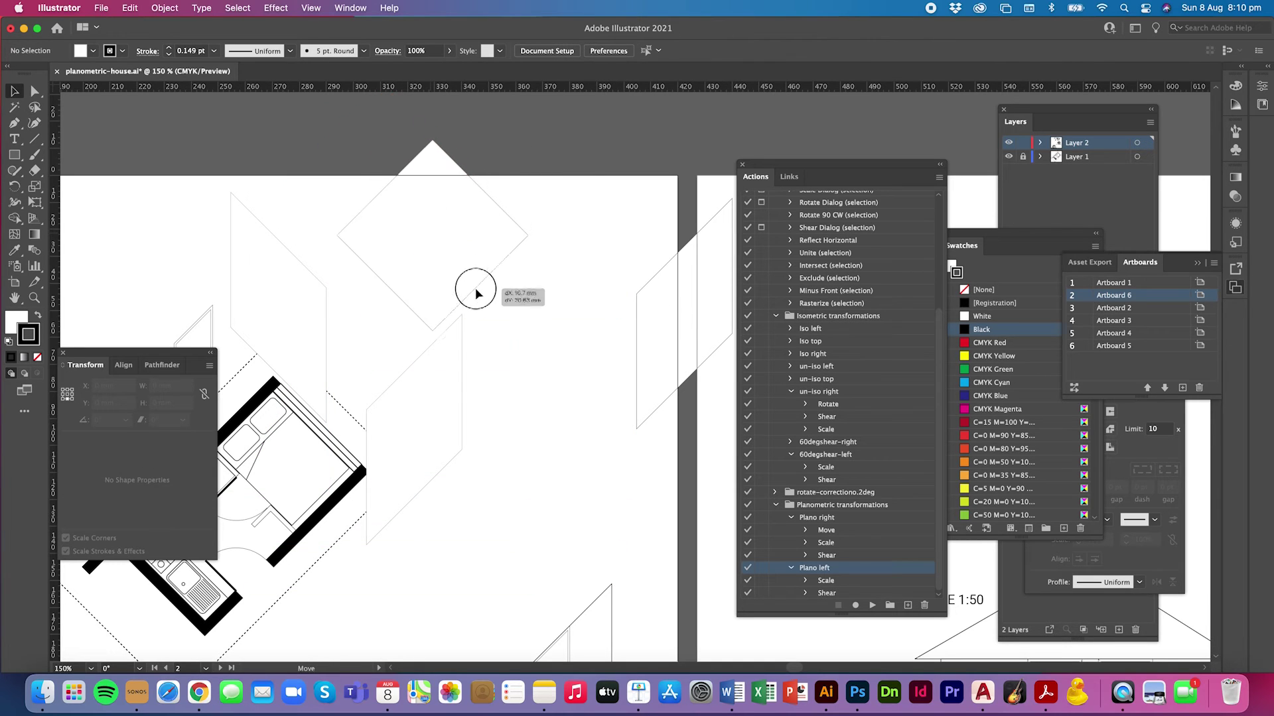
drag(414, 370, 477, 289)
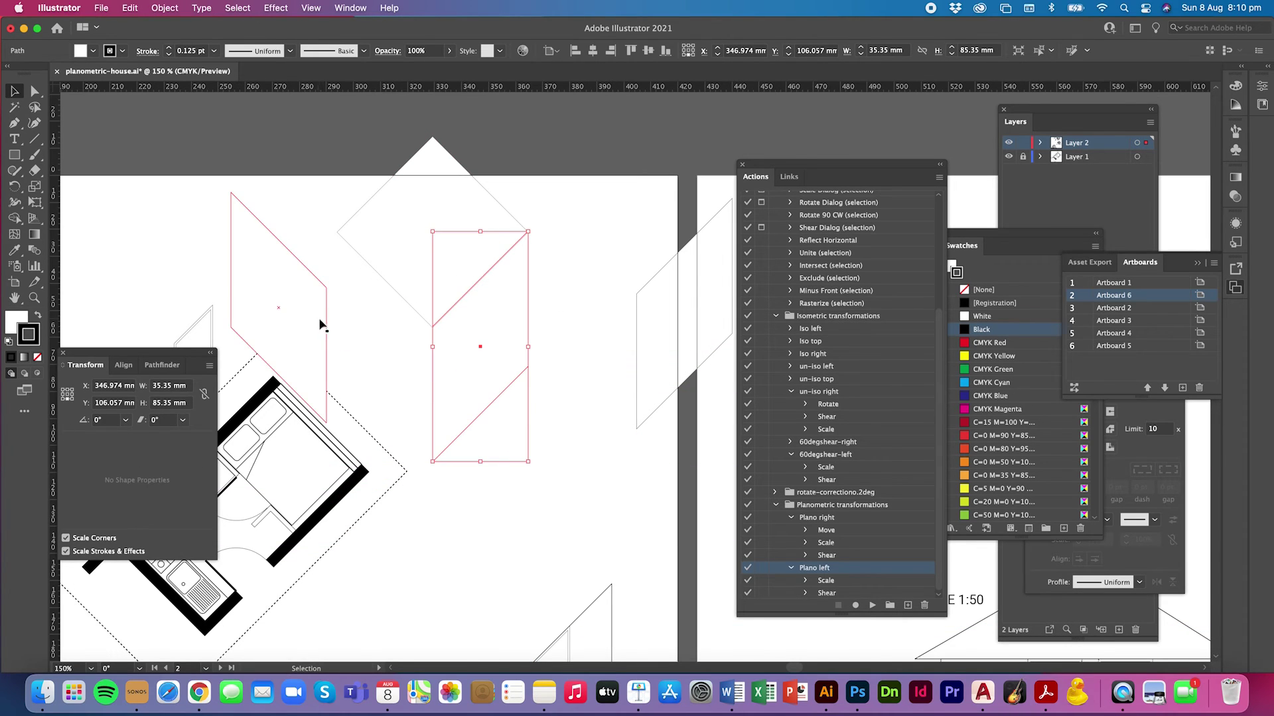
drag(326, 323, 421, 360)
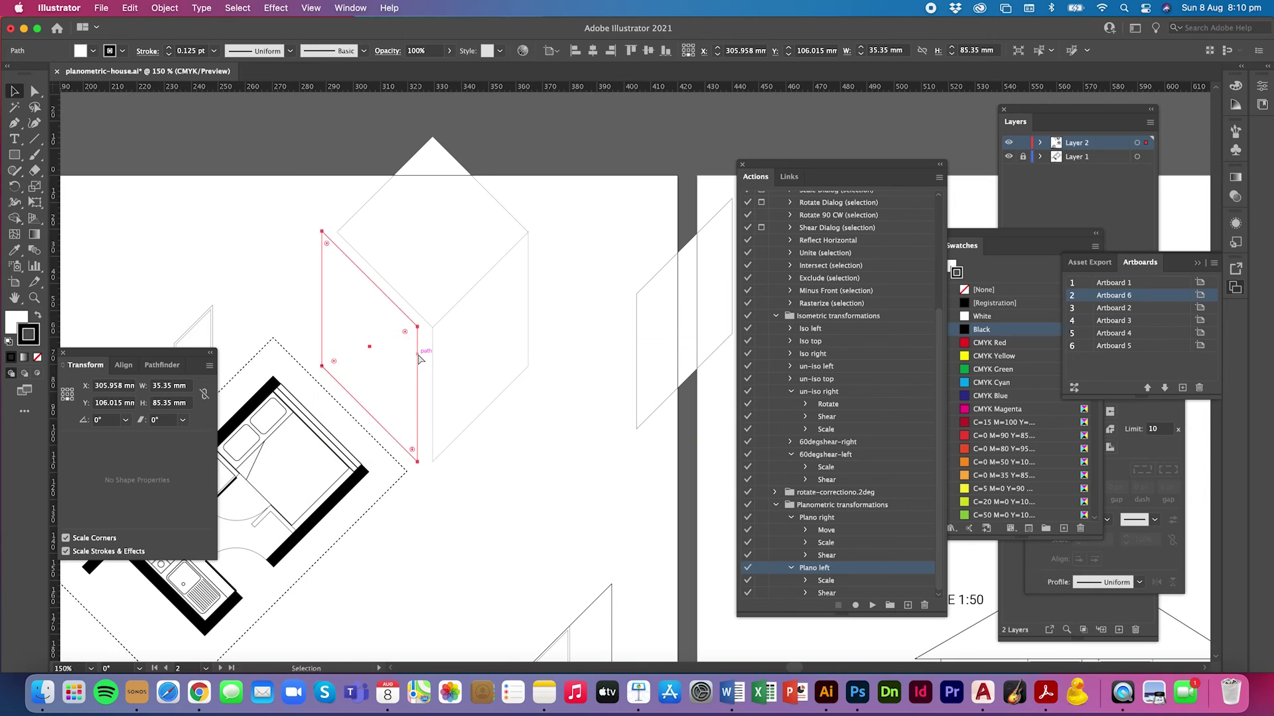
key(a)
key(super+equal)
key(super+equal)
key(super+equal)
key(super+equal)
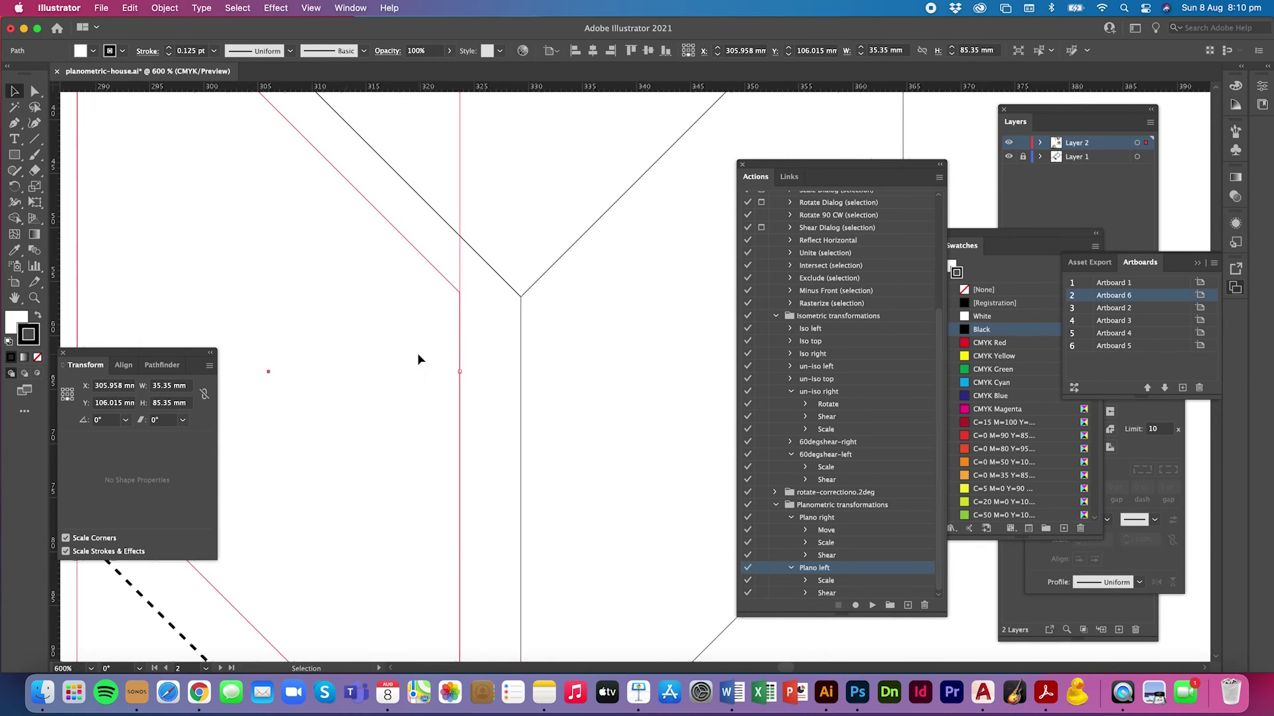
Step: Snap both side faces onto the shared vertex beneath the diamond, then zoom back out
click(488, 325)
drag(484, 322, 484, 330)
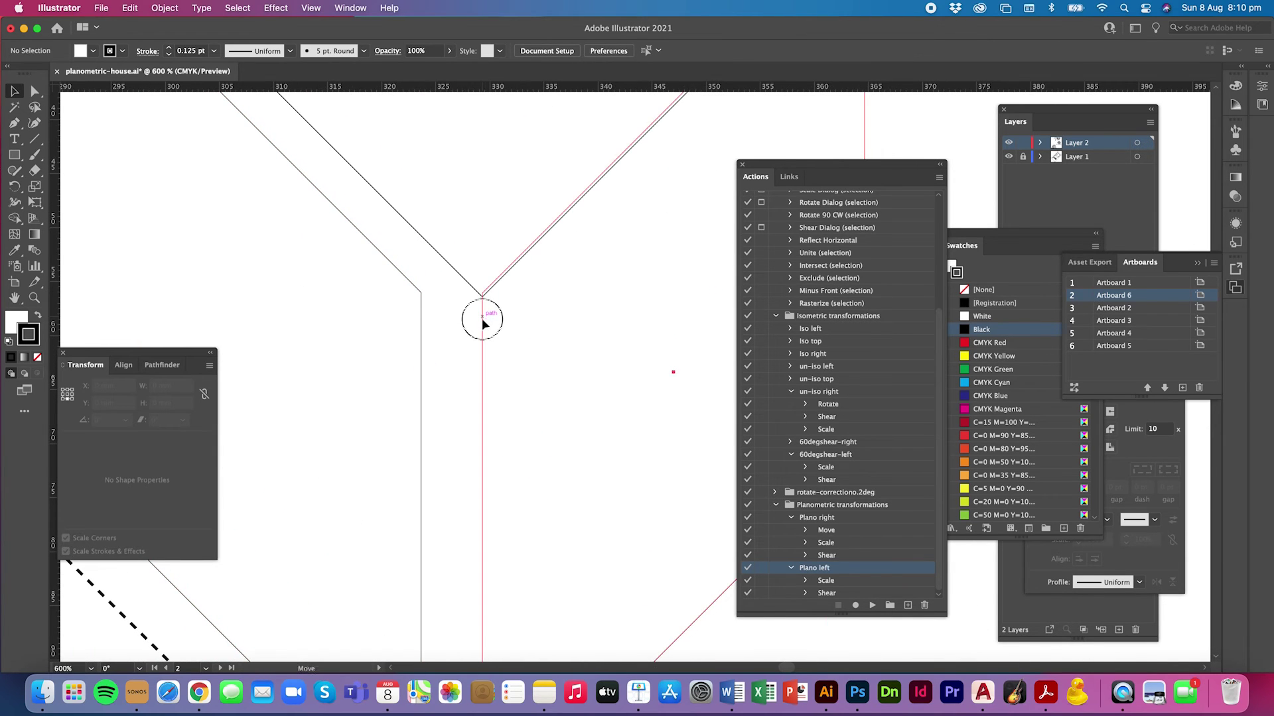
drag(485, 328, 483, 323)
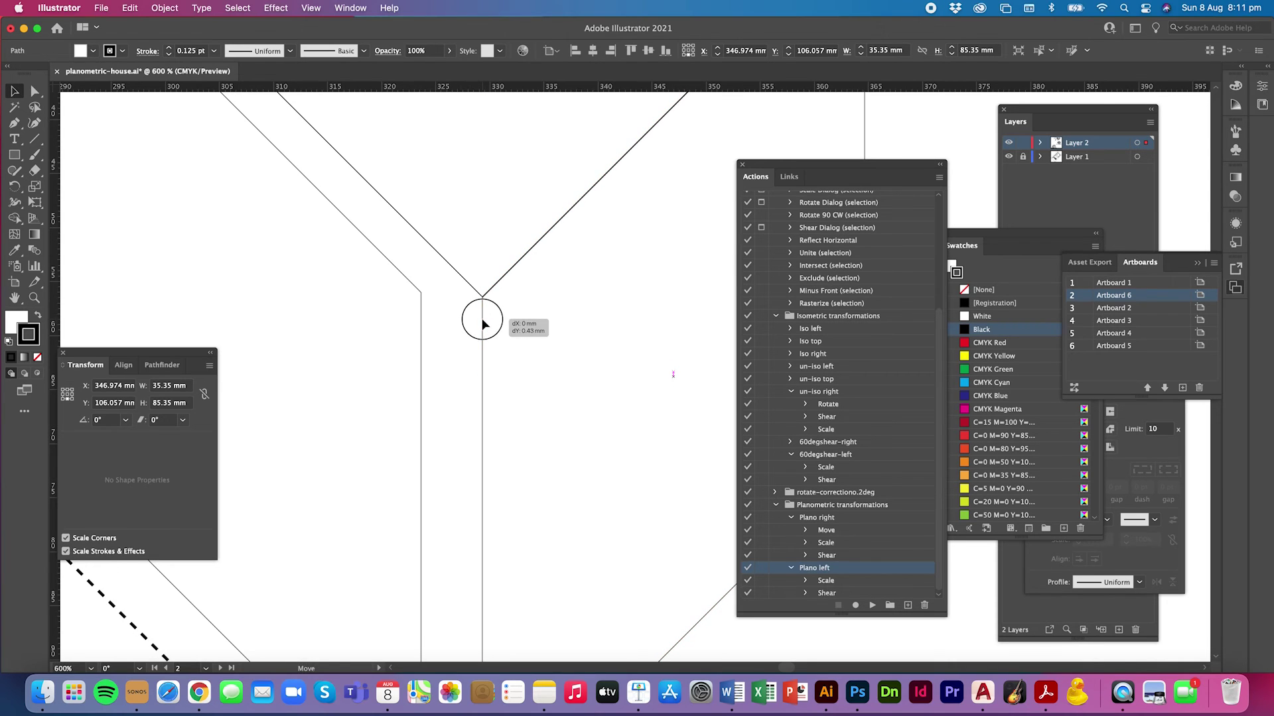
drag(422, 335, 482, 335)
key(super+minus)
key(super+minus)
key(super+minus)
key(super+minus)
click(499, 292)
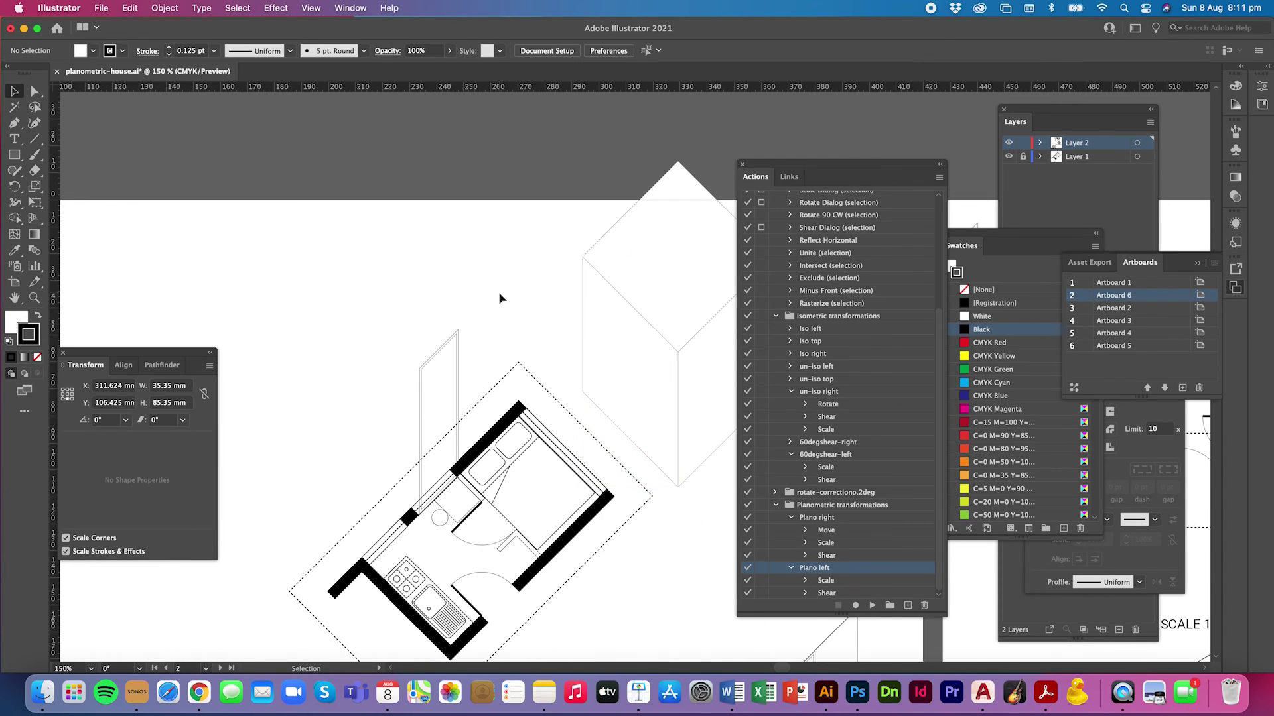
Step: Set the stroke weight of all three cube faces to 4 pt
scroll(499, 292, right, 5)
scroll(499, 292, right, 3)
scroll(499, 292, right, 2)
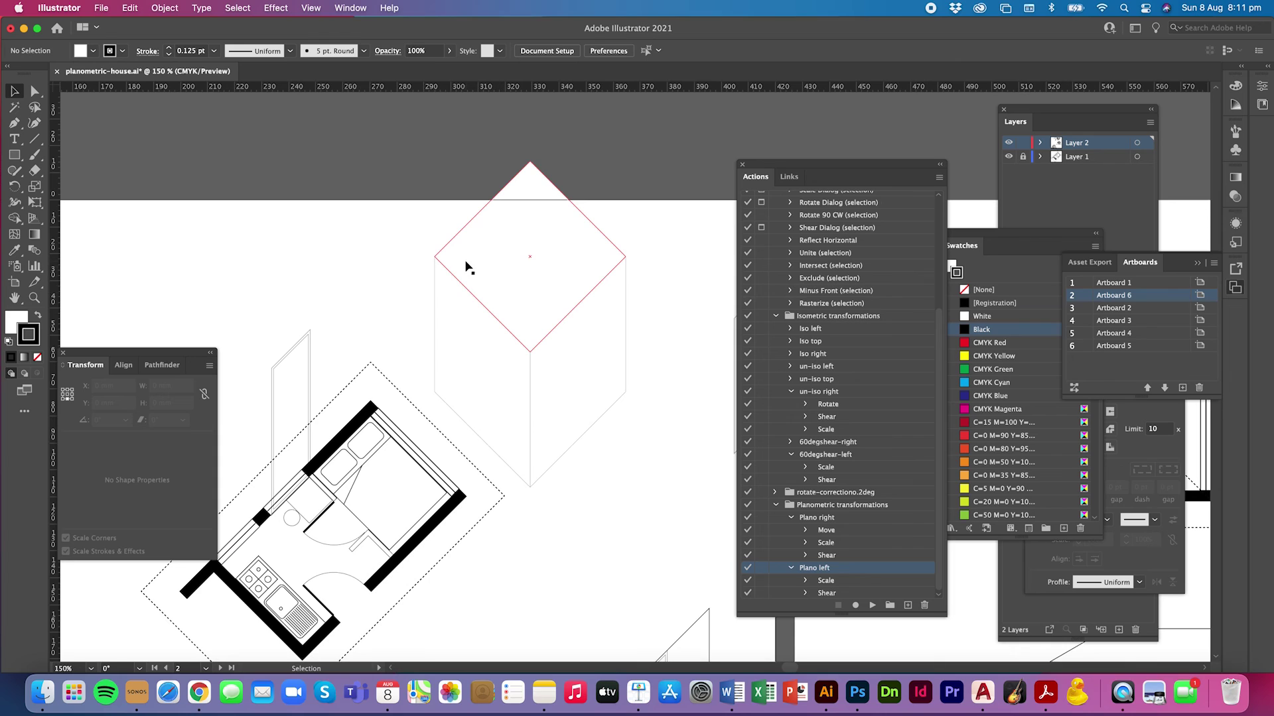
drag(438, 201, 660, 348)
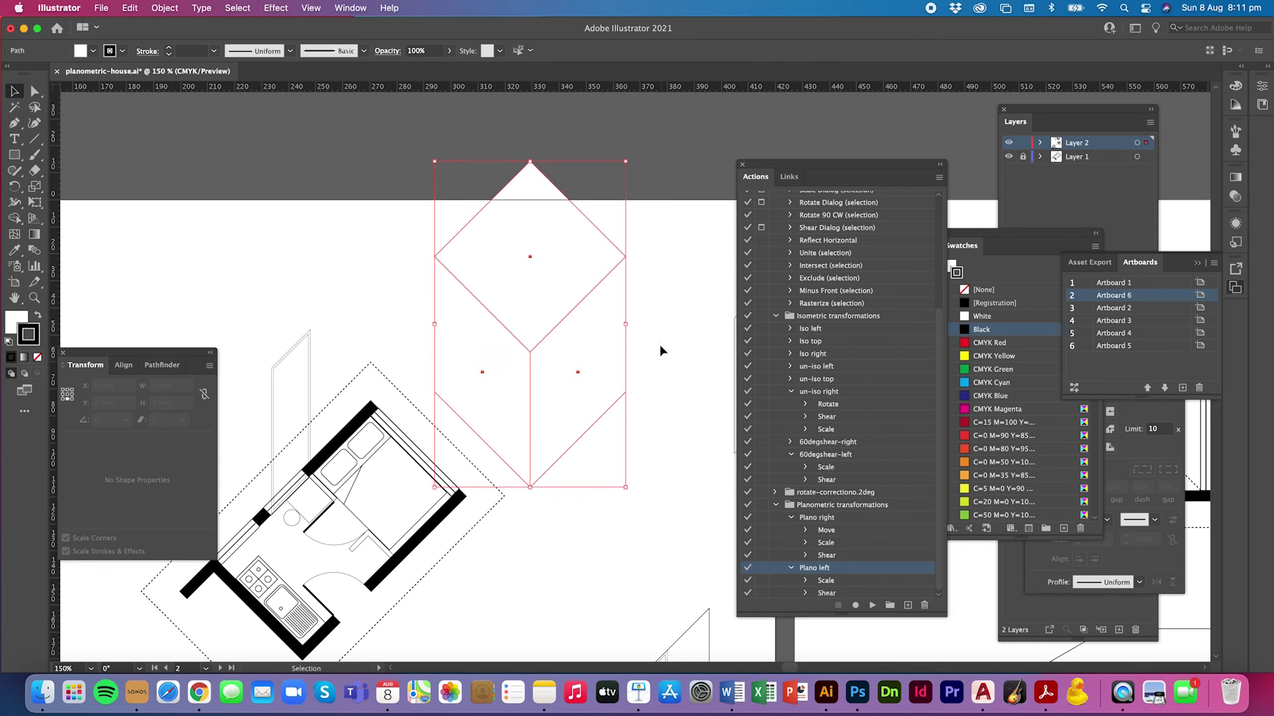
click(213, 51)
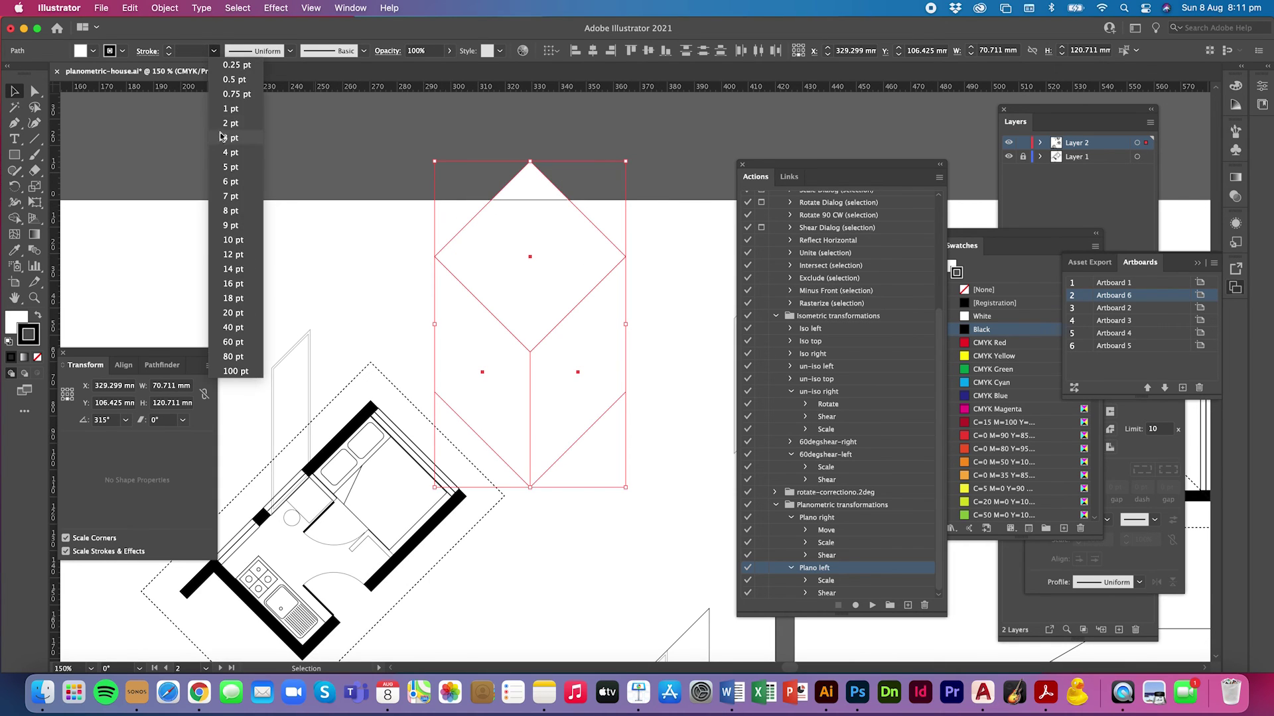
click(228, 156)
click(355, 273)
Step: Give the cube's strokes Round Join corners in the Stroke panel
drag(413, 213, 667, 349)
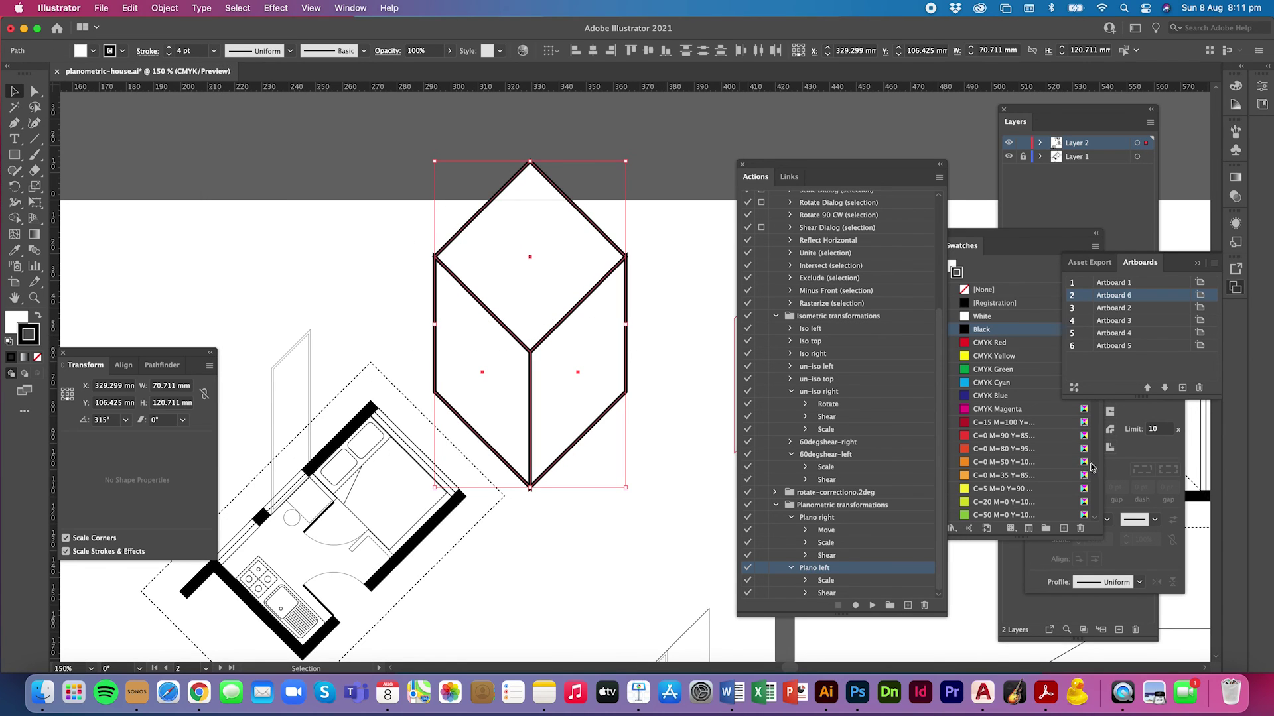
click(1138, 457)
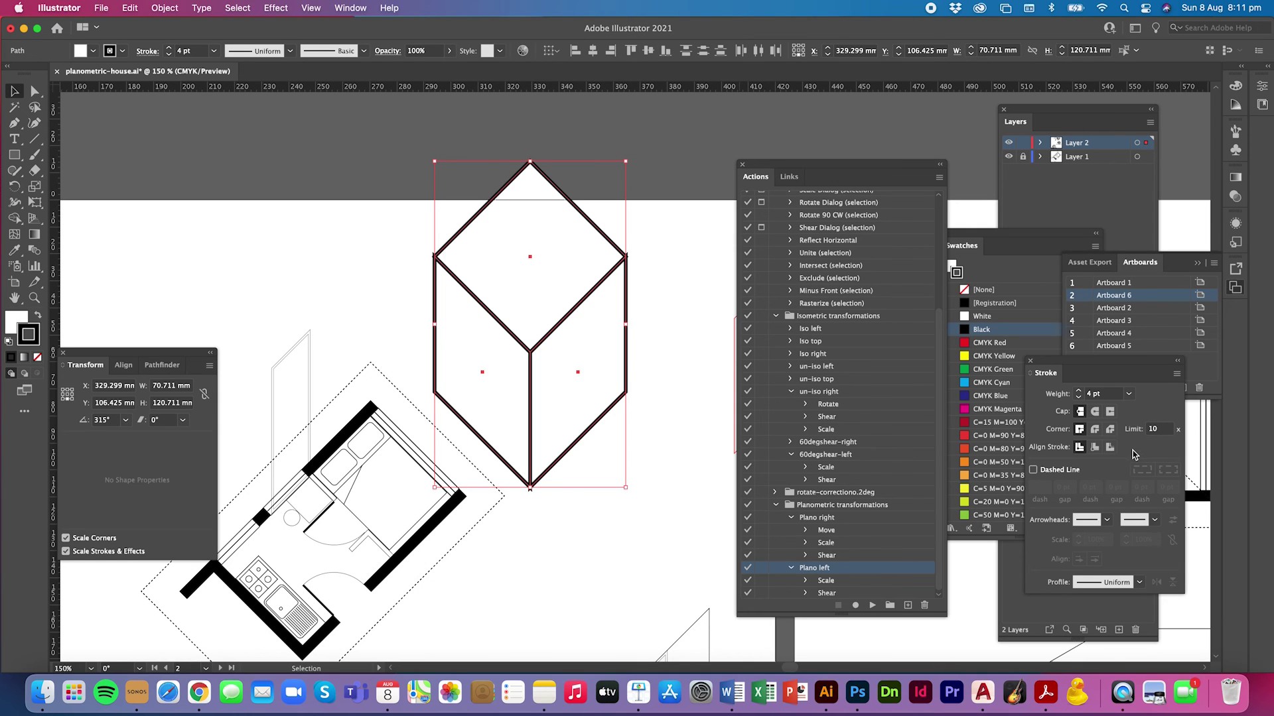
click(1095, 429)
click(686, 325)
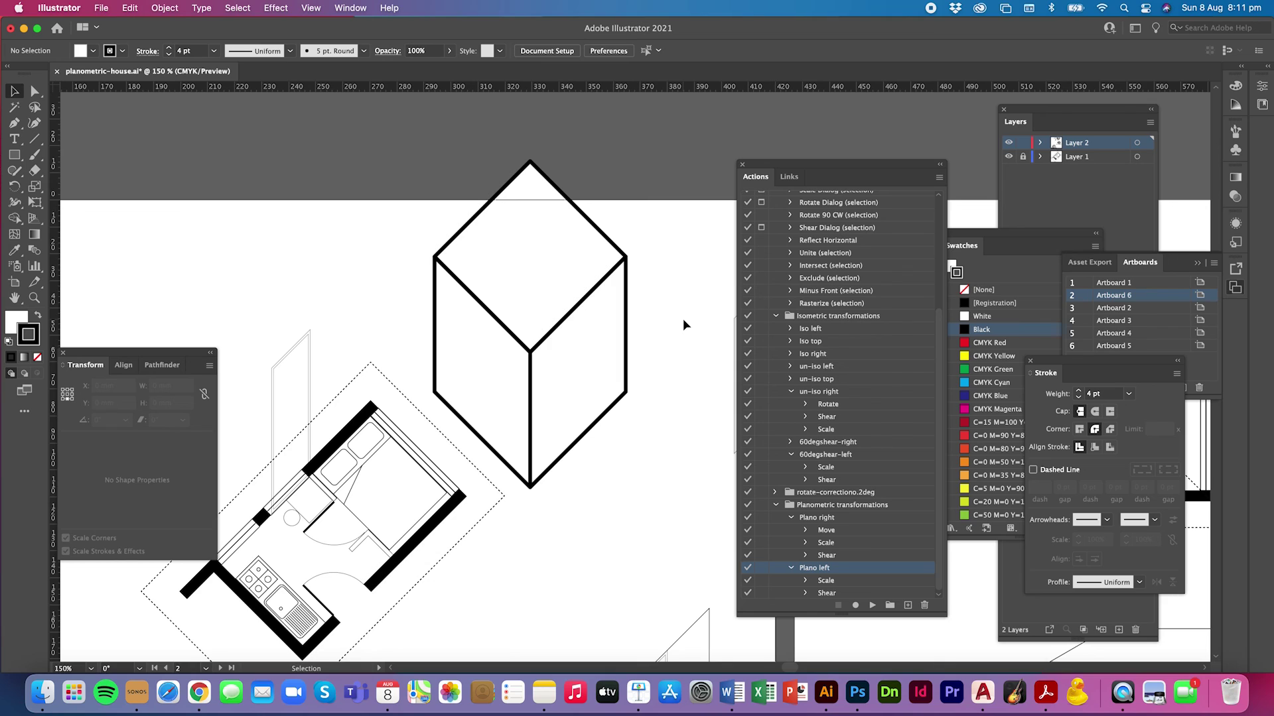